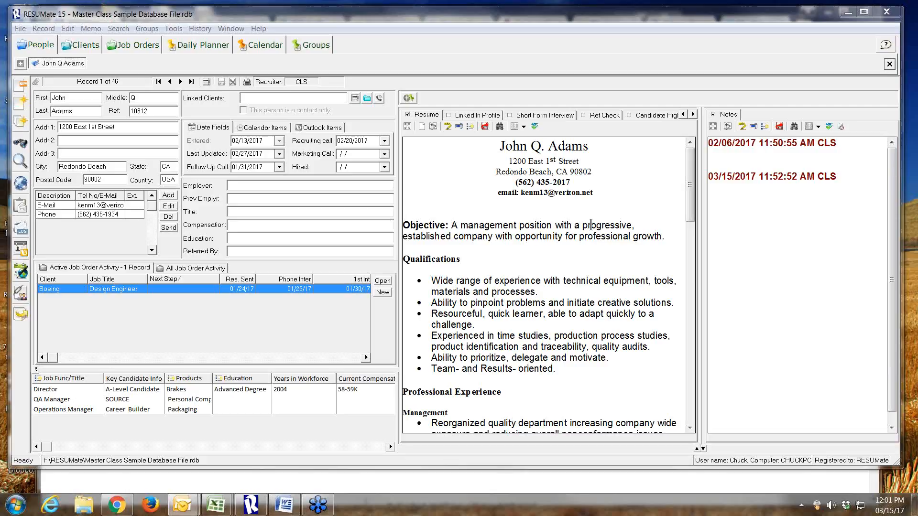
Create a new person record from the candidate's .doc resume in Sample Resumes, save the file as an attachment, and save the record
left_click(21, 104)
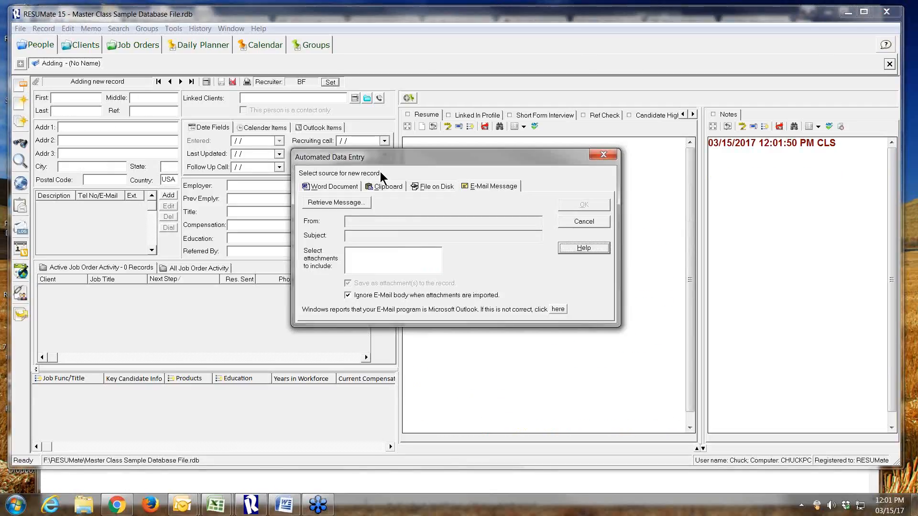
left_click(424, 186)
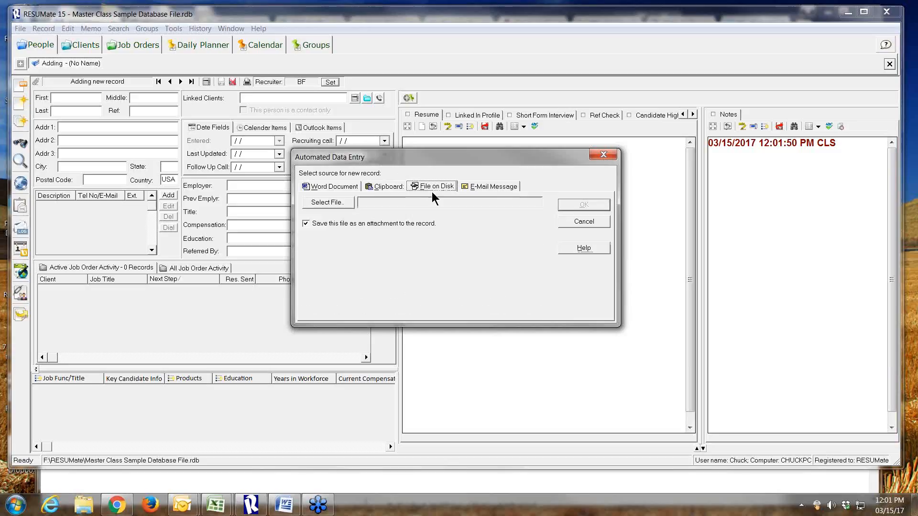
left_click(340, 203)
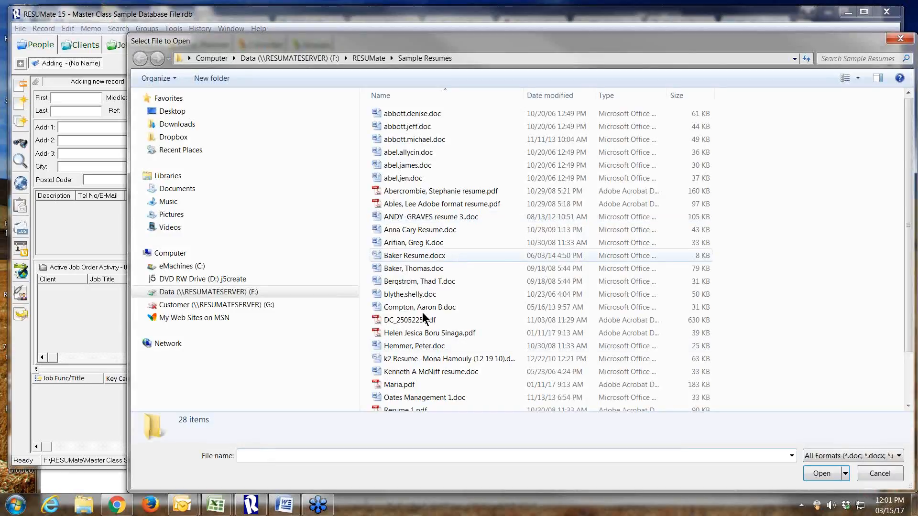
double_click(420, 372)
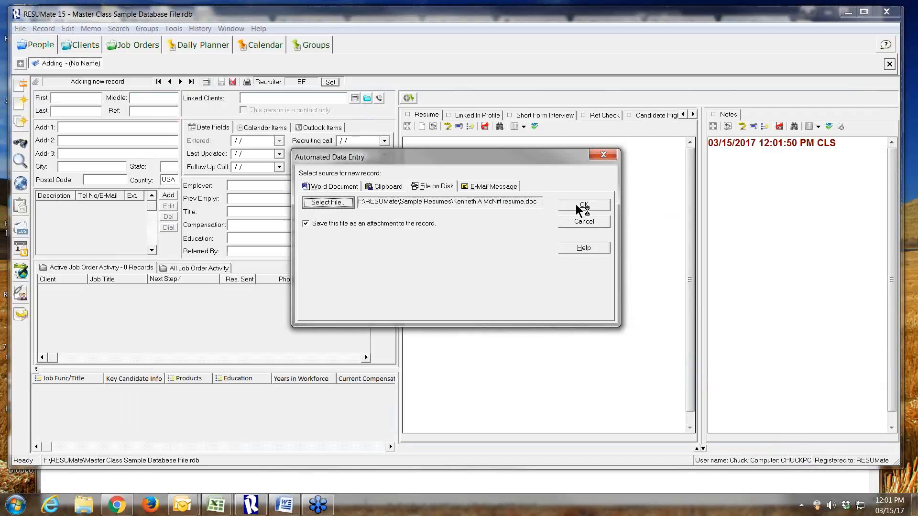
left_click(575, 205)
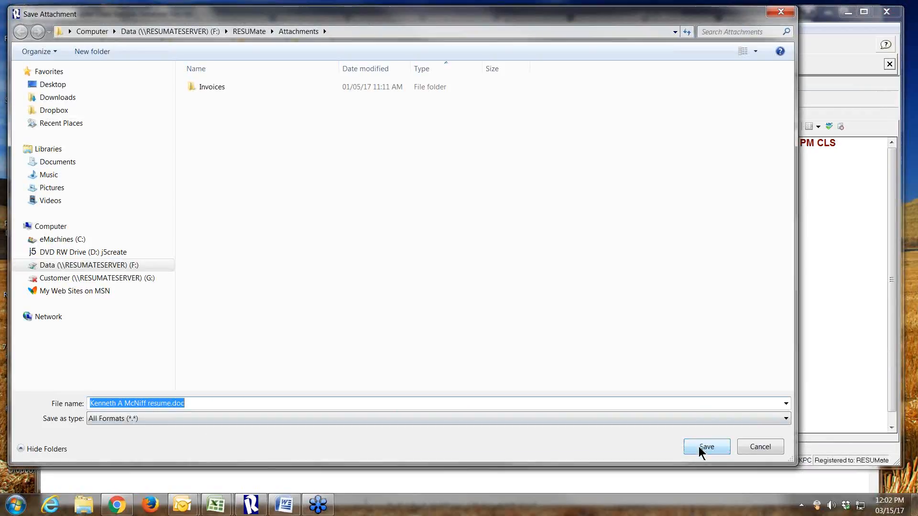
left_click(705, 447)
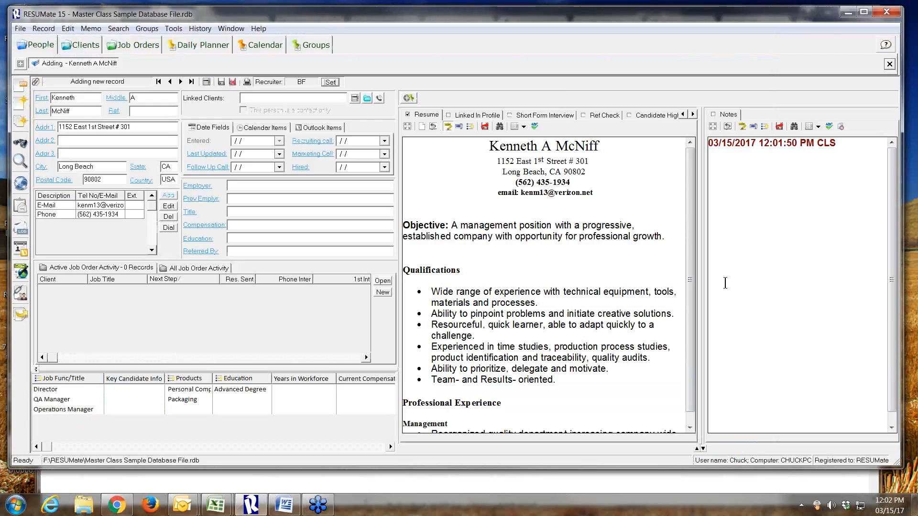
left_click(207, 82)
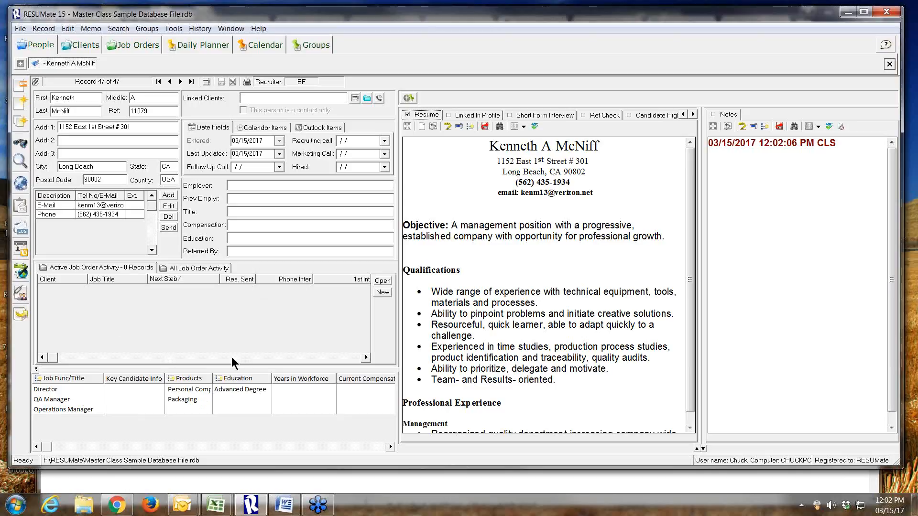
Compare the candidate's active job order activity with all job order activity
left_click(58, 266)
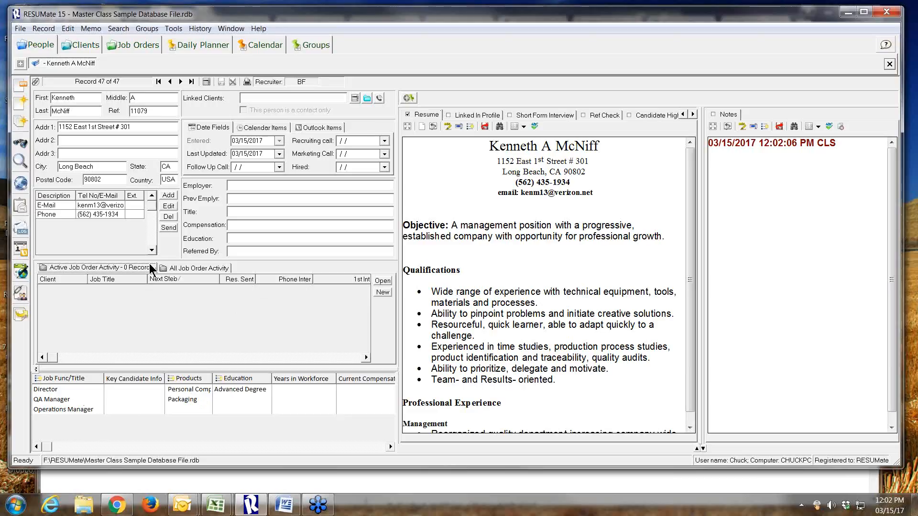
left_click(194, 267)
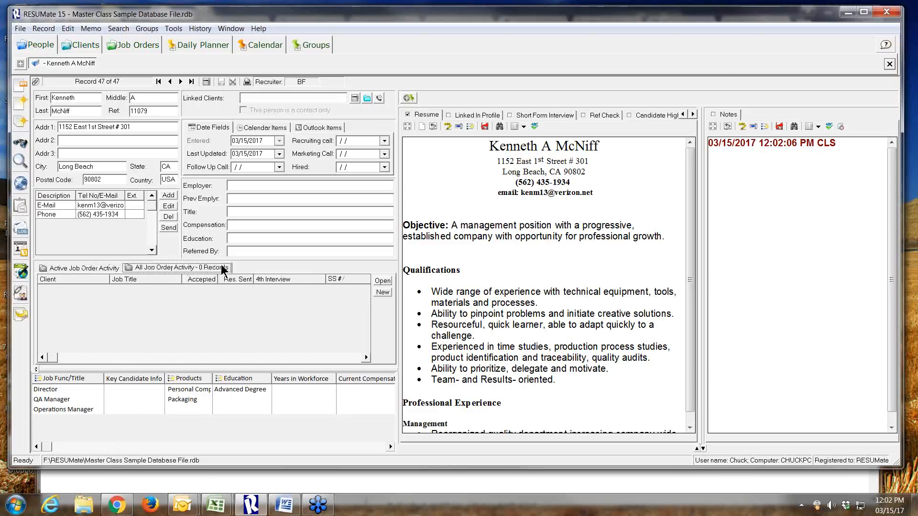
left_click(98, 271)
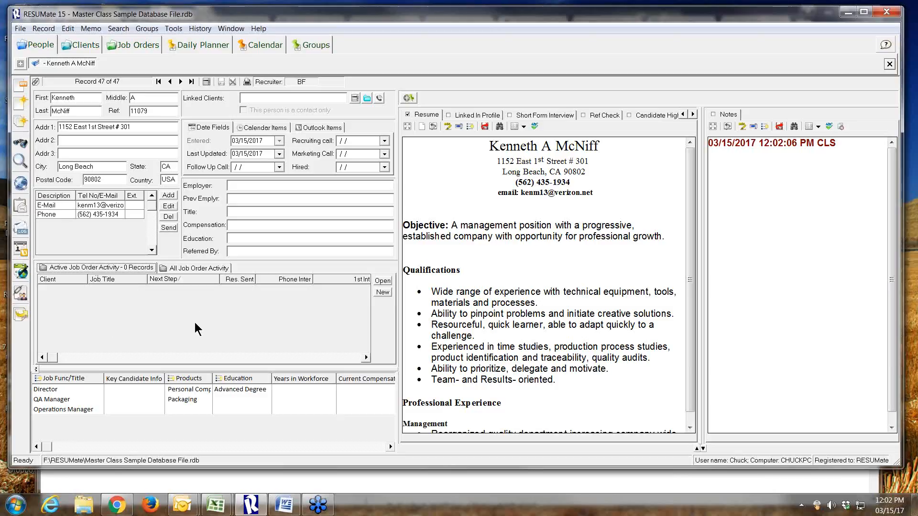
left_click(177, 266)
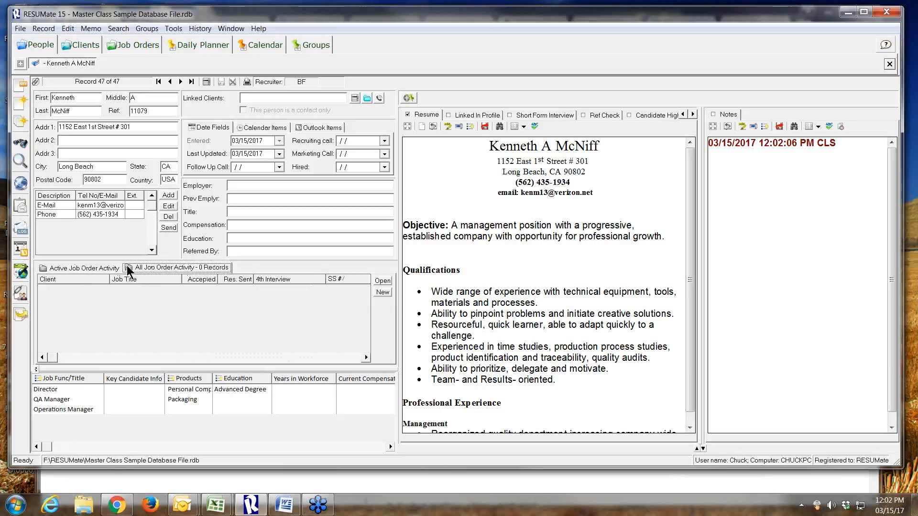
left_click(102, 271)
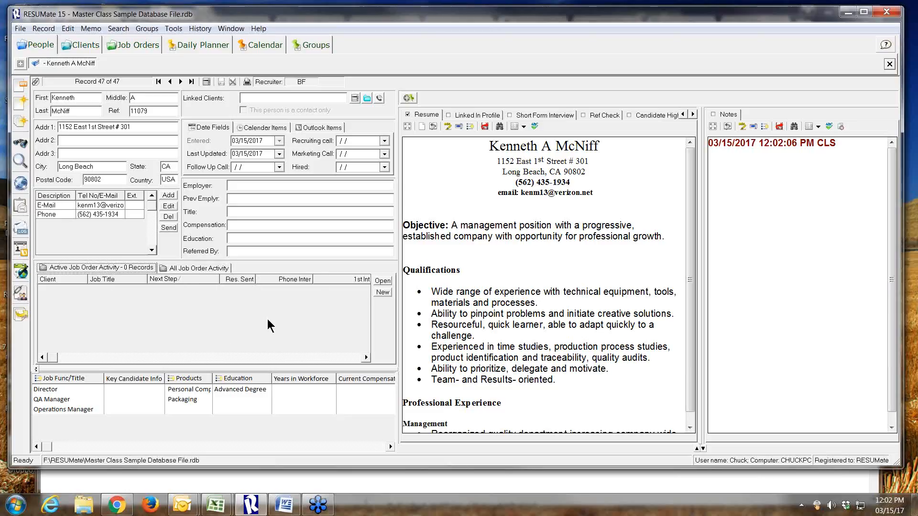
Start a new job order activity for the candidate and link it to Boeing's Design Engineer job order
left_click(377, 292)
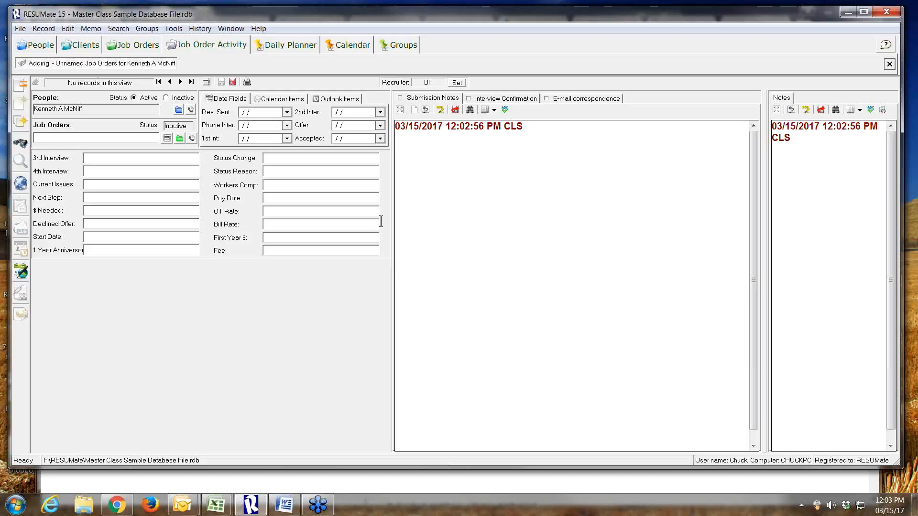
left_click(179, 109)
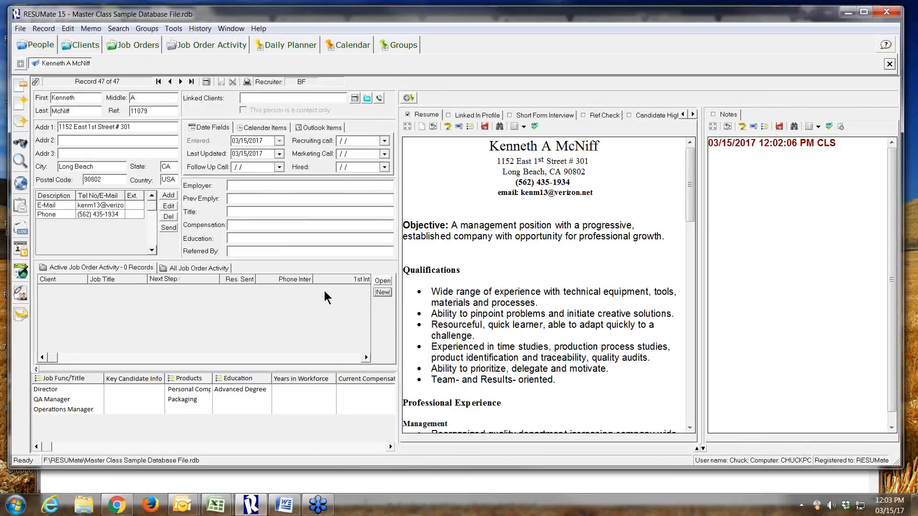
left_click(382, 292)
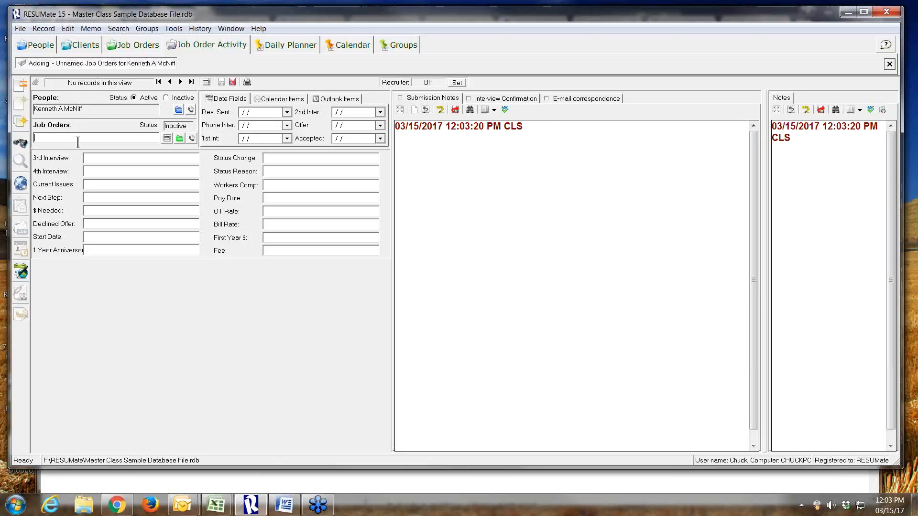
left_click(166, 139)
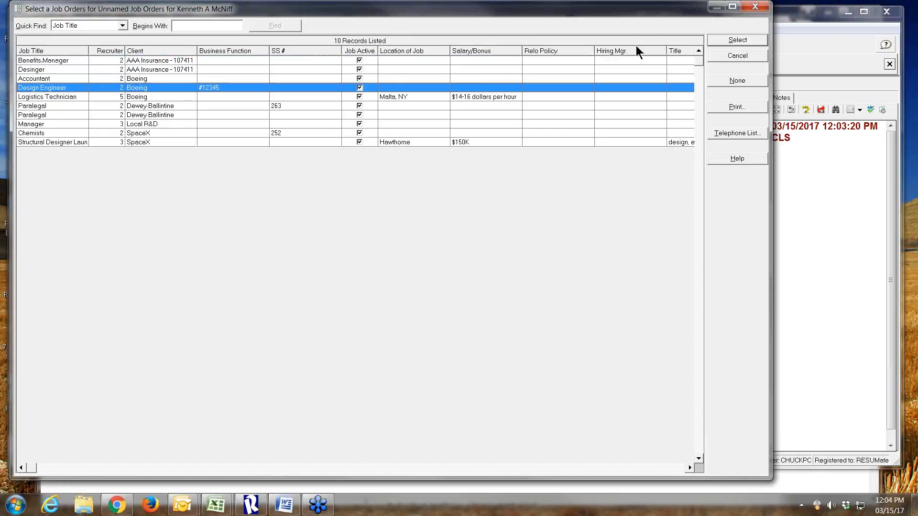
left_click(716, 39)
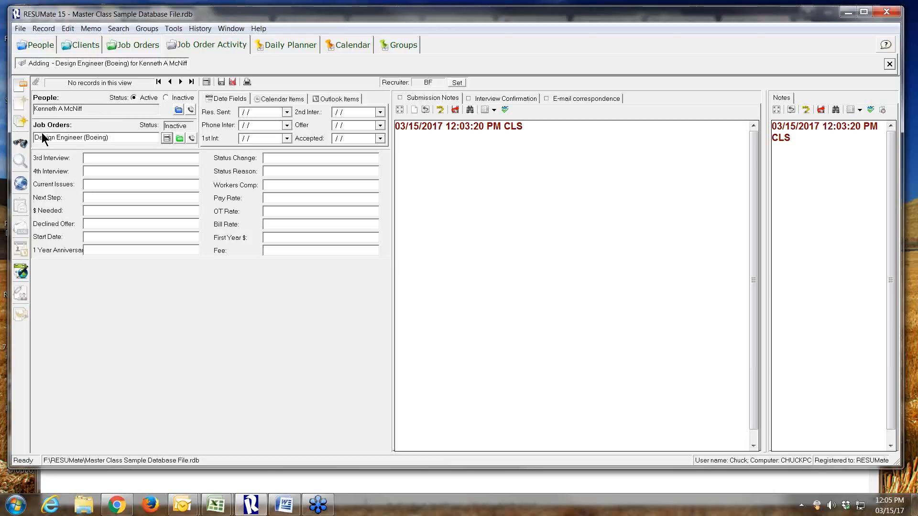
Set Res. Sent to 03/15/2017, Phone Inter to 03/17/2017 and 1st Int to 03/28/2017, and save the job order activity
left_click(287, 112)
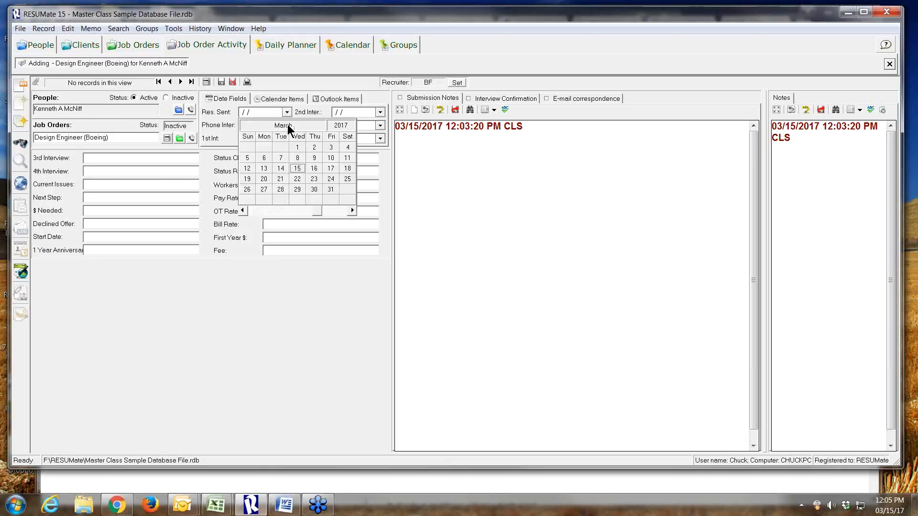
left_click(297, 170)
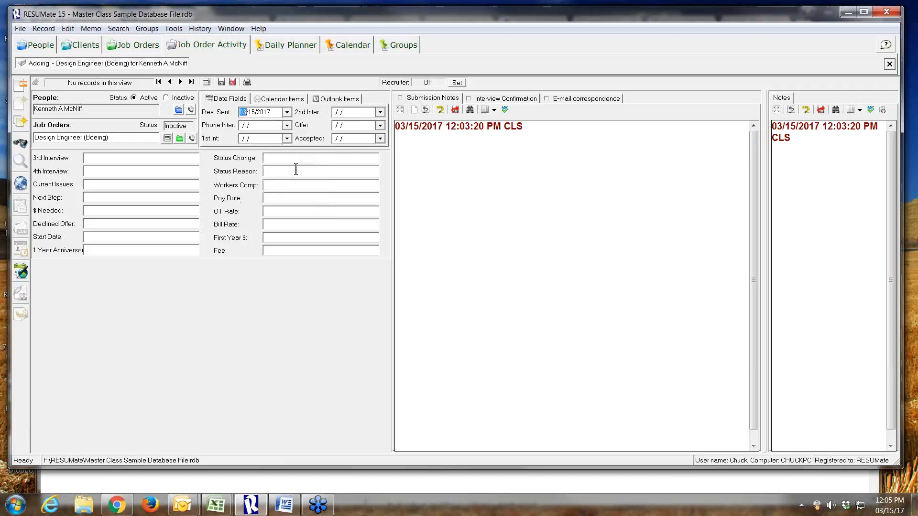
left_click(287, 126)
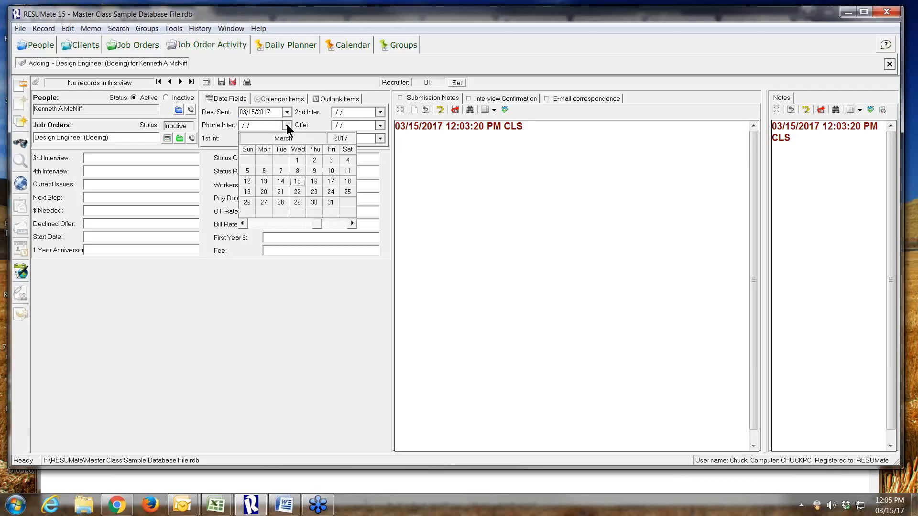
left_click(331, 181)
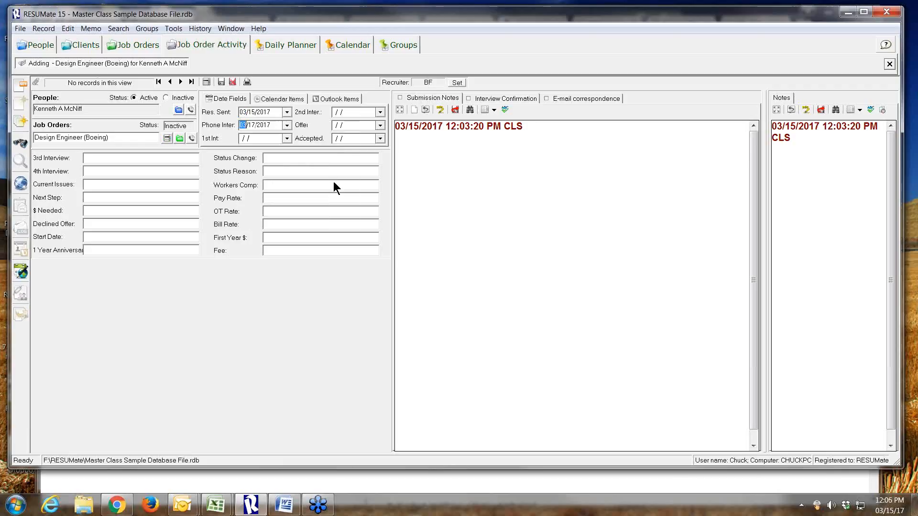
left_click(289, 140)
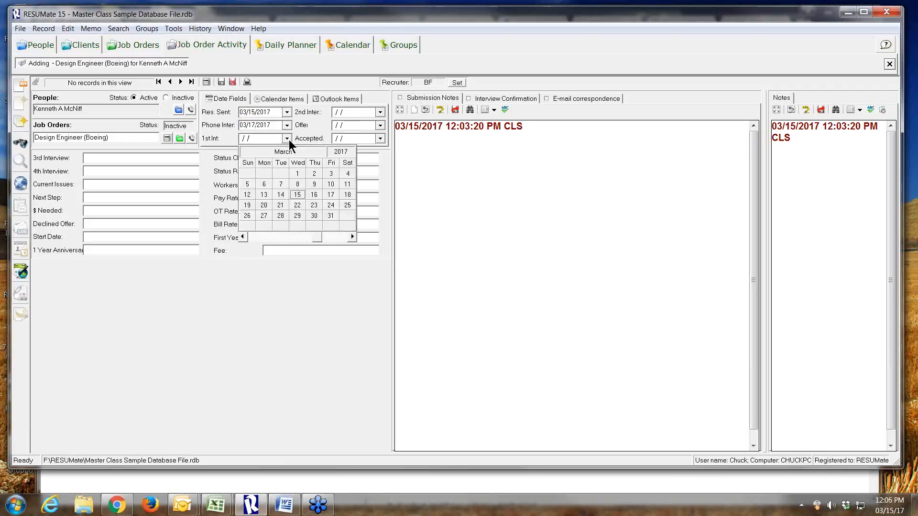
left_click(280, 215)
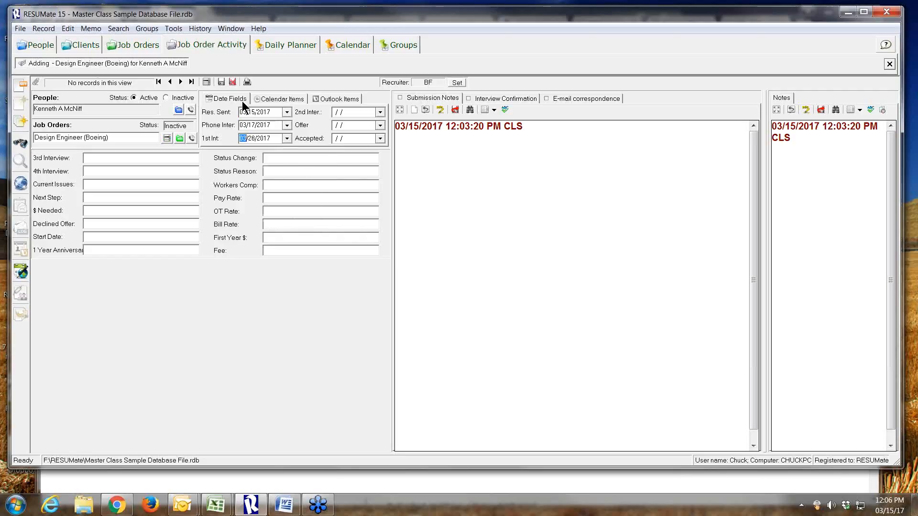
left_click(220, 84)
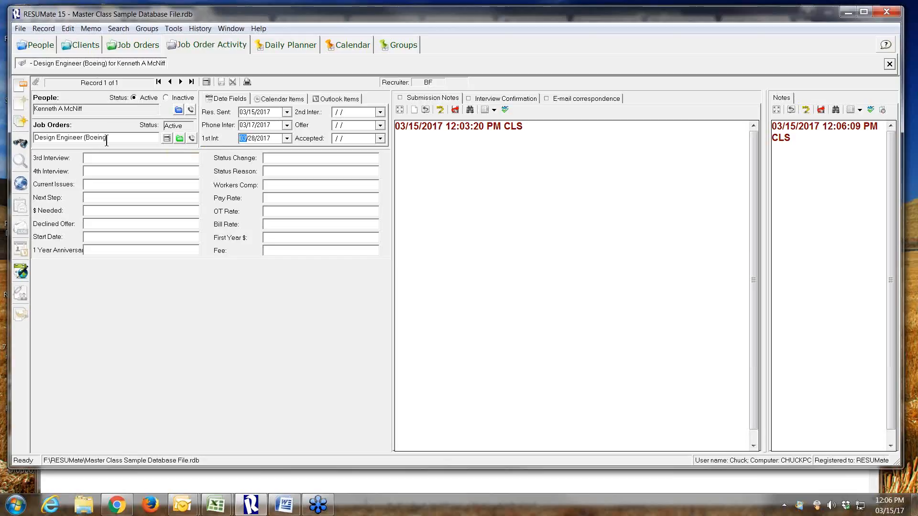
Return to the candidate's record and check the Boeing entry in both the active and all job order activity lists
left_click(179, 111)
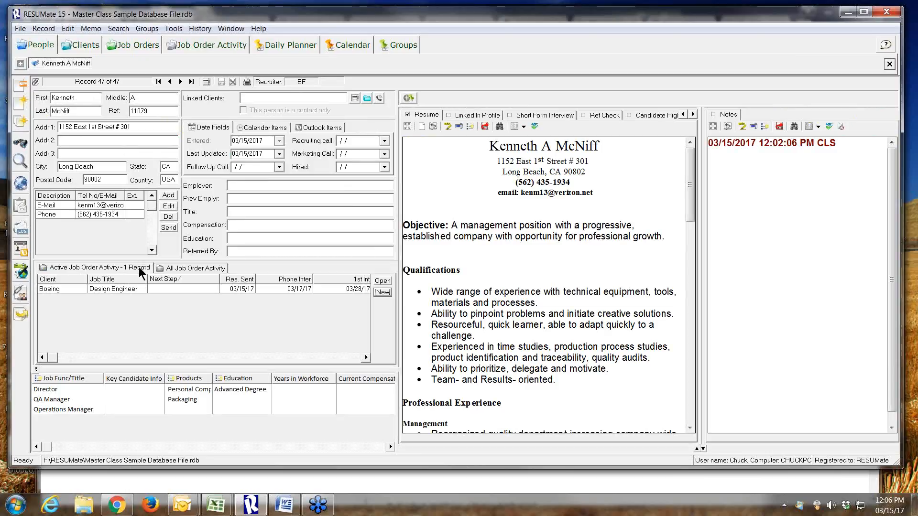
left_click(178, 269)
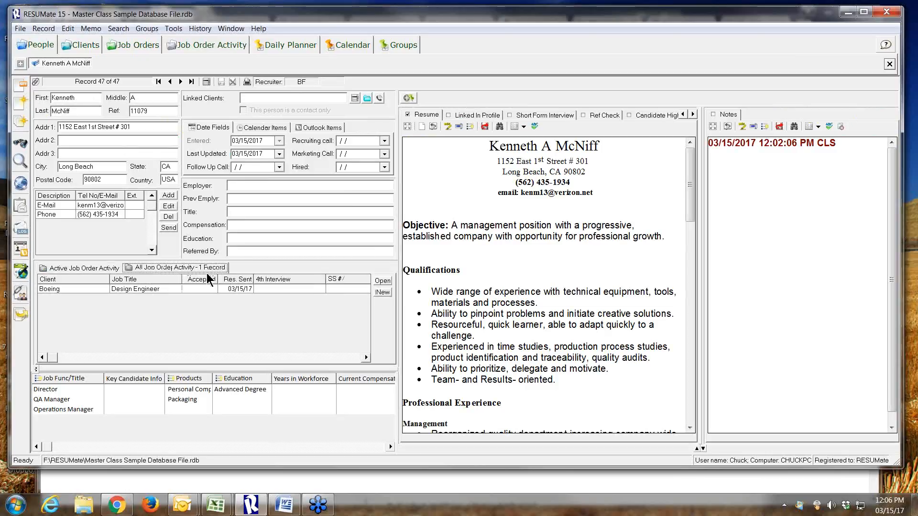
left_click(104, 267)
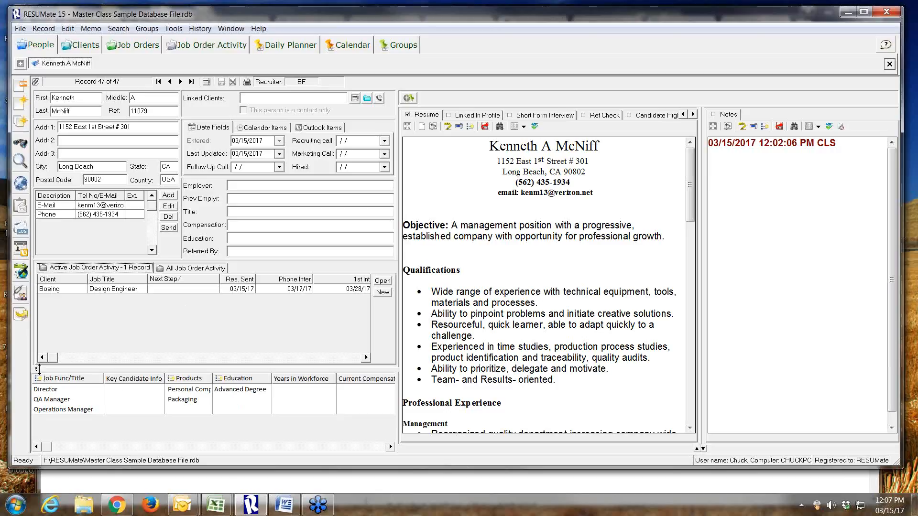
Place the job order activity list below the Job Func/Title code lists and enlarge it by raising the divider
left_click(38, 369)
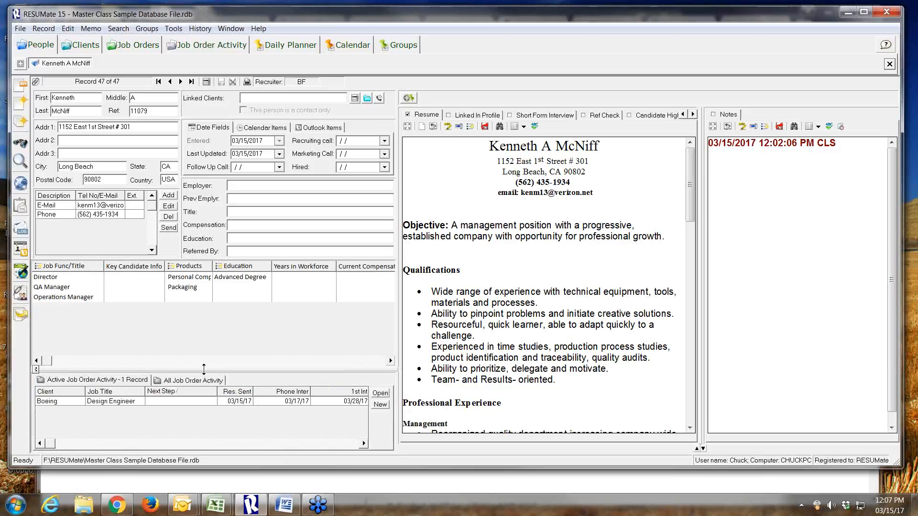
left_click_drag(204, 369, 206, 353)
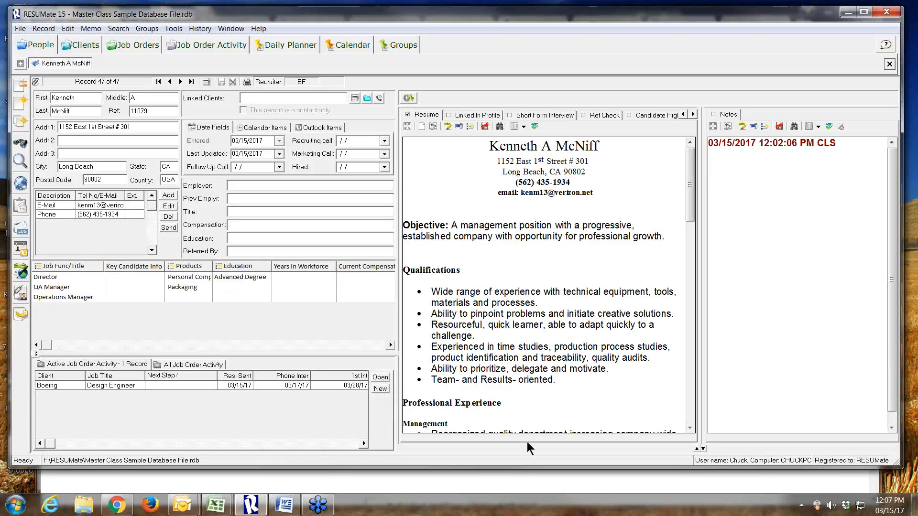
Shorten the memo area to widen the activity list, restore its height, and put the activity list back above the code lists
left_click(697, 448)
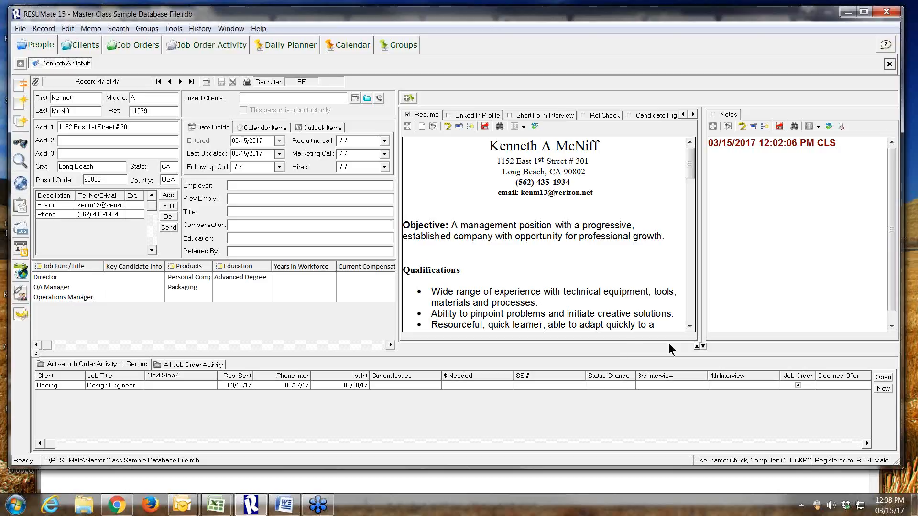
left_click(703, 347)
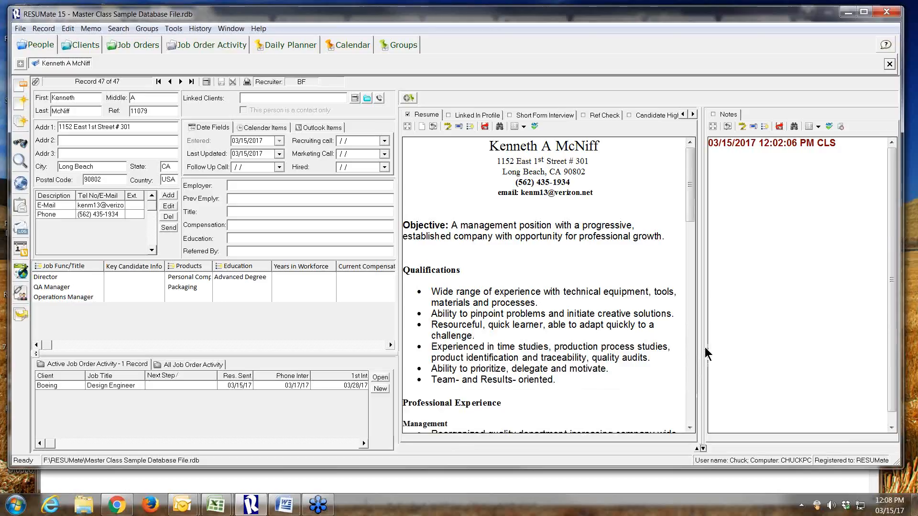
left_click(36, 353)
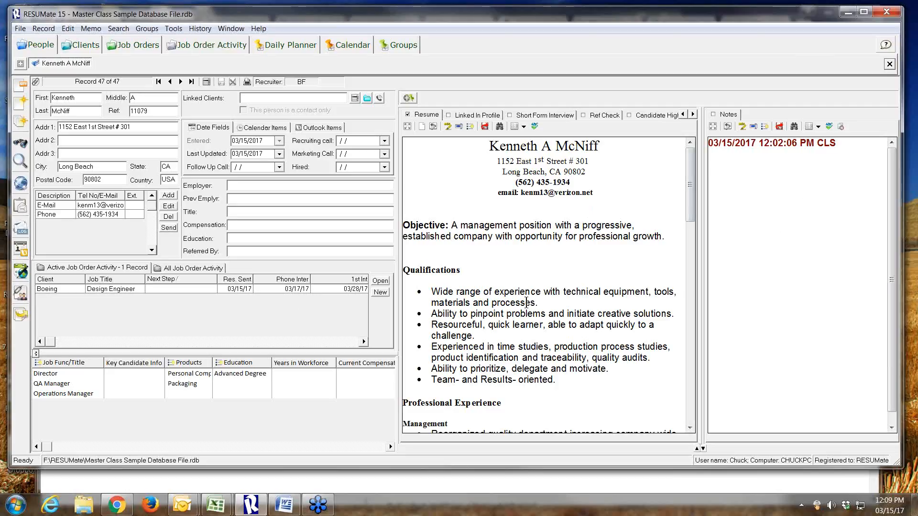
View the candidate's Short Form Interview template and switch back to the resume
left_click(530, 116)
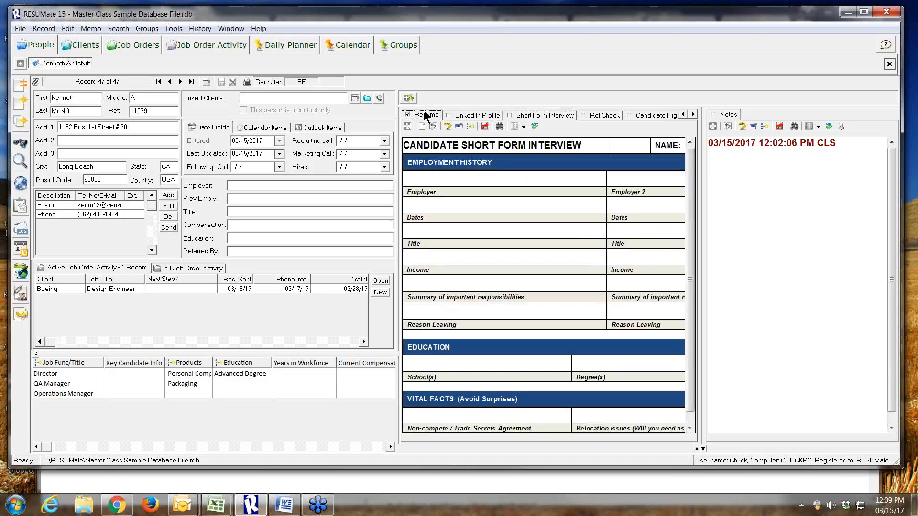
left_click(423, 115)
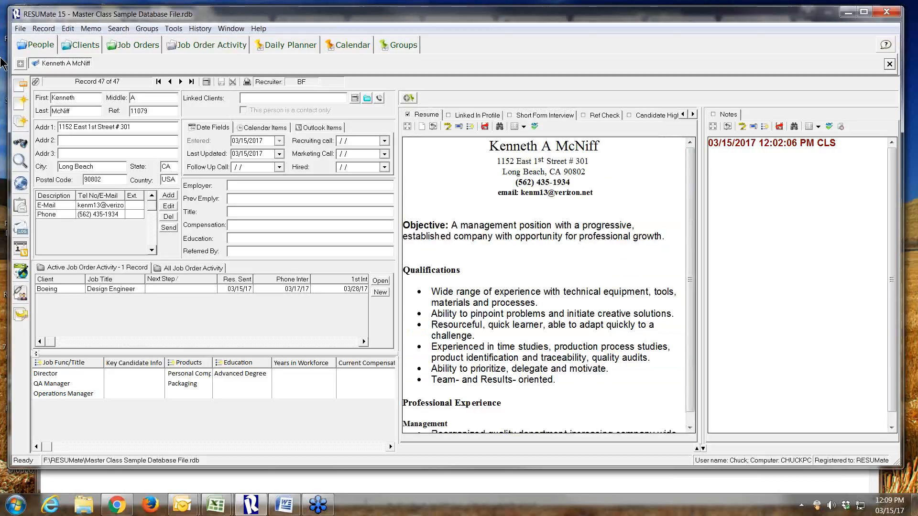
left_click(37, 82)
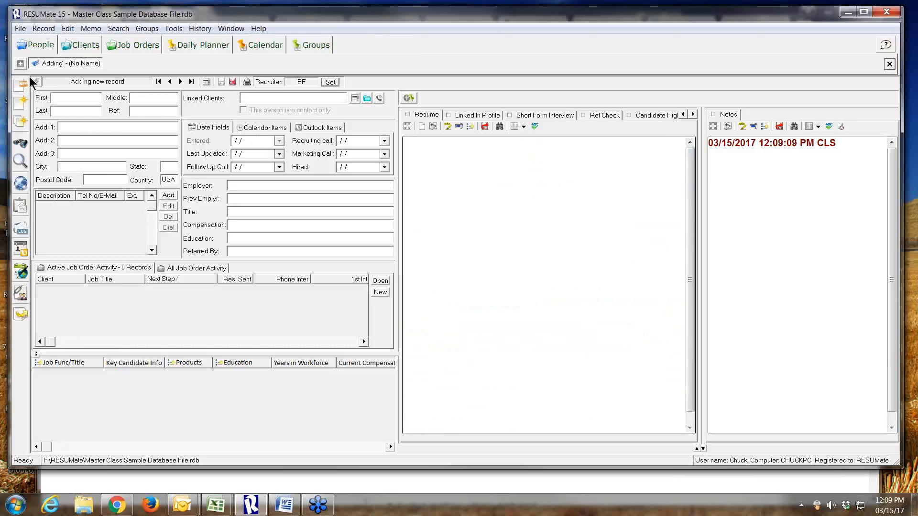
left_click(252, 192)
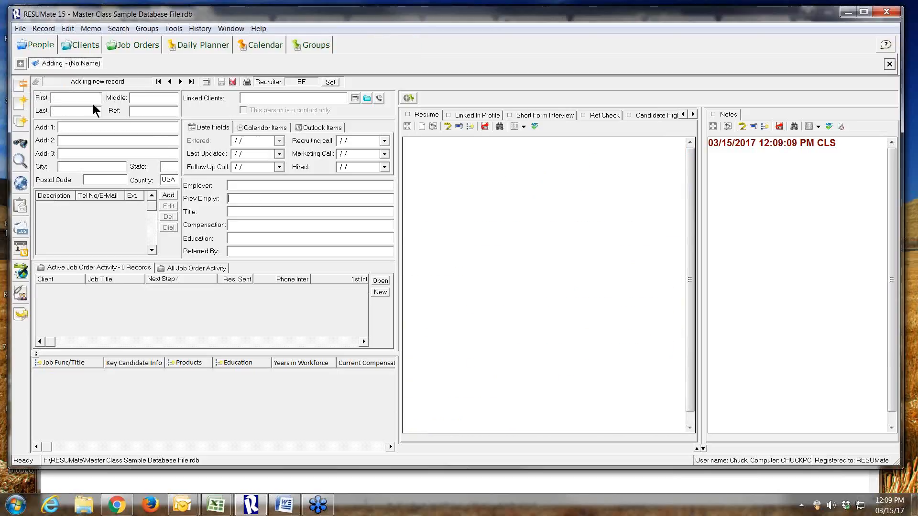
left_click(198, 29)
left_click(194, 56)
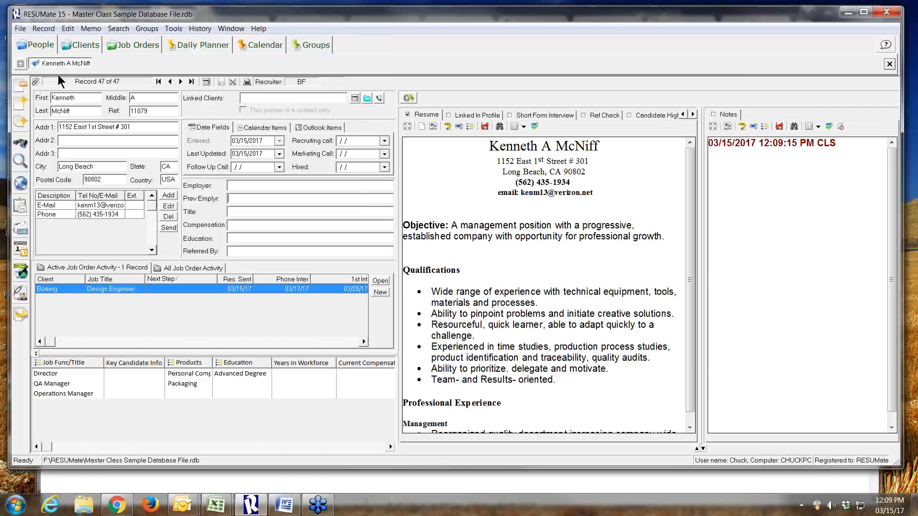
View the attachment options for the candidate's resume document and close them without choosing any
left_click(37, 83)
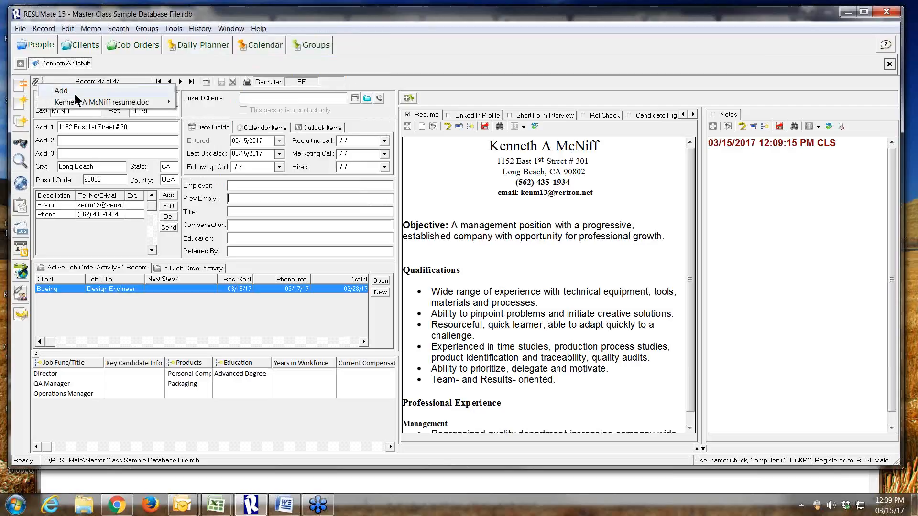
mouse_move(122, 99)
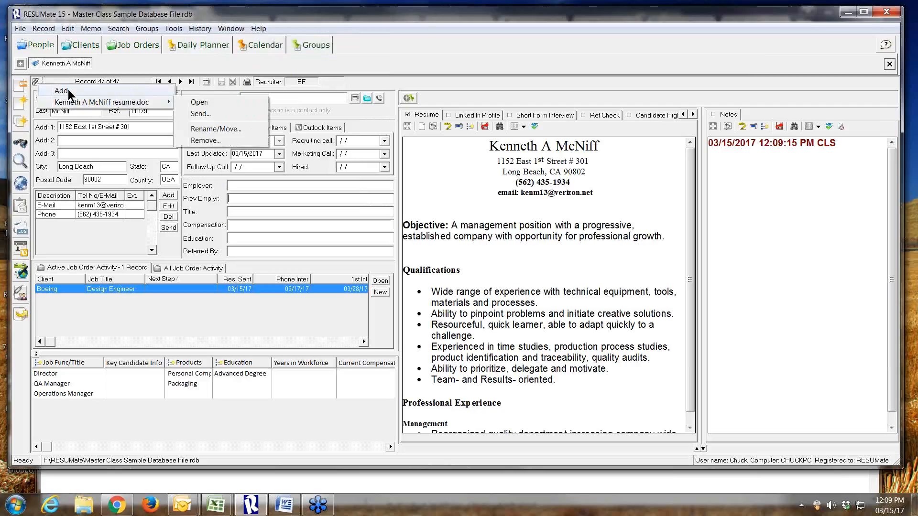
left_click(260, 197)
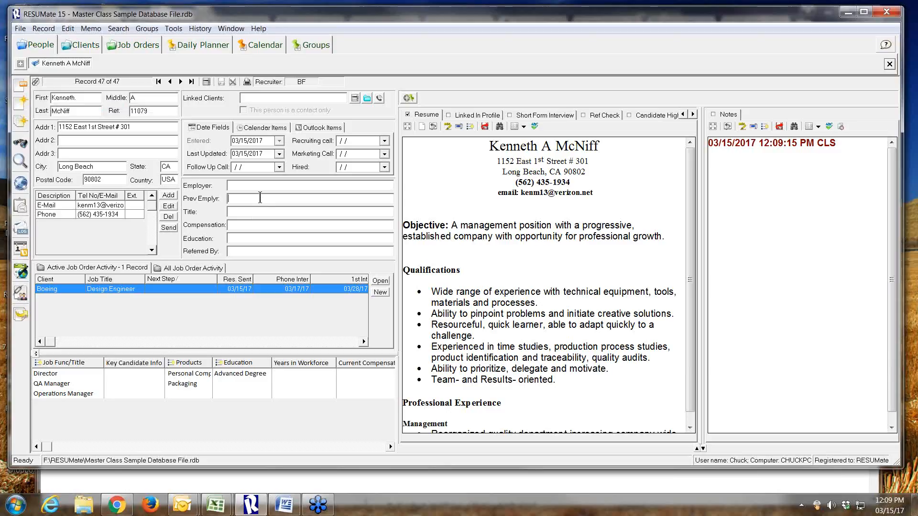
left_click(260, 197)
View the candidate's E-Mail Log with its folder and address choices, and close it
left_click(22, 229)
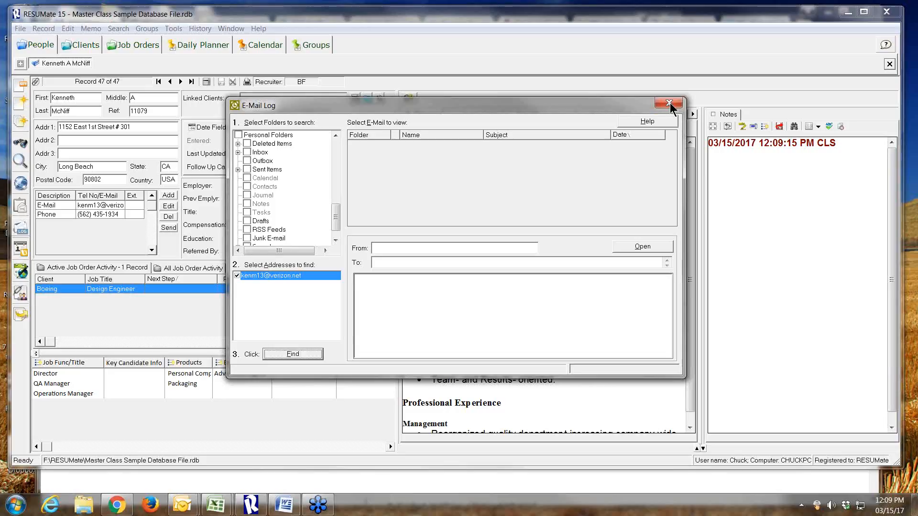
left_click(669, 103)
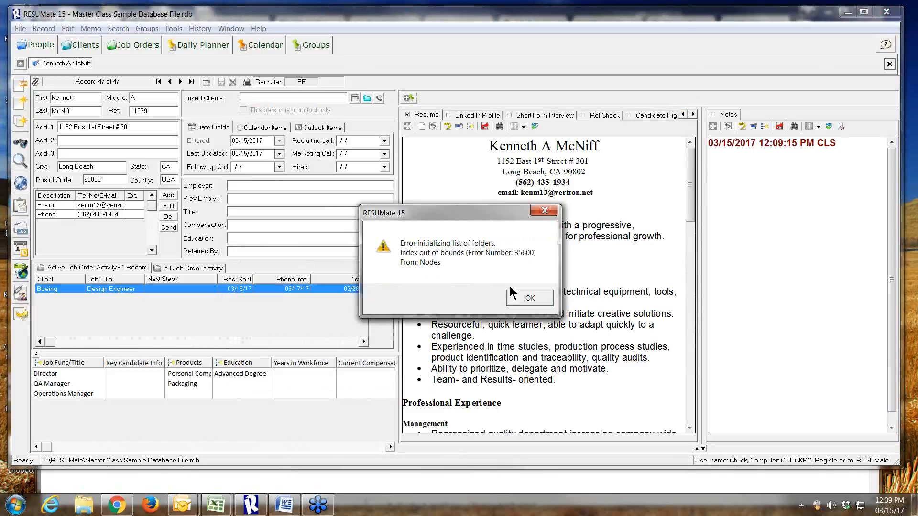
left_click(531, 298)
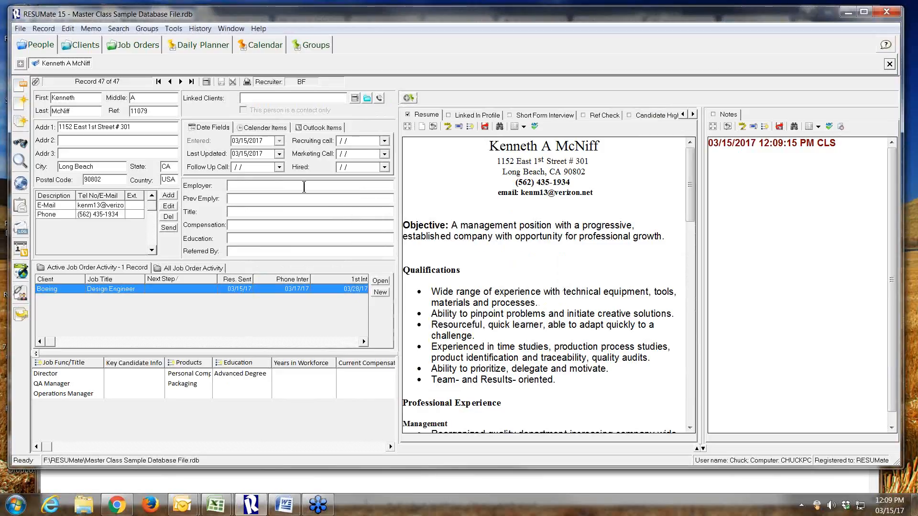
Open the Boeing Design Engineer job order through the candidate's activity record and check its all and active activity lists
left_click(116, 267)
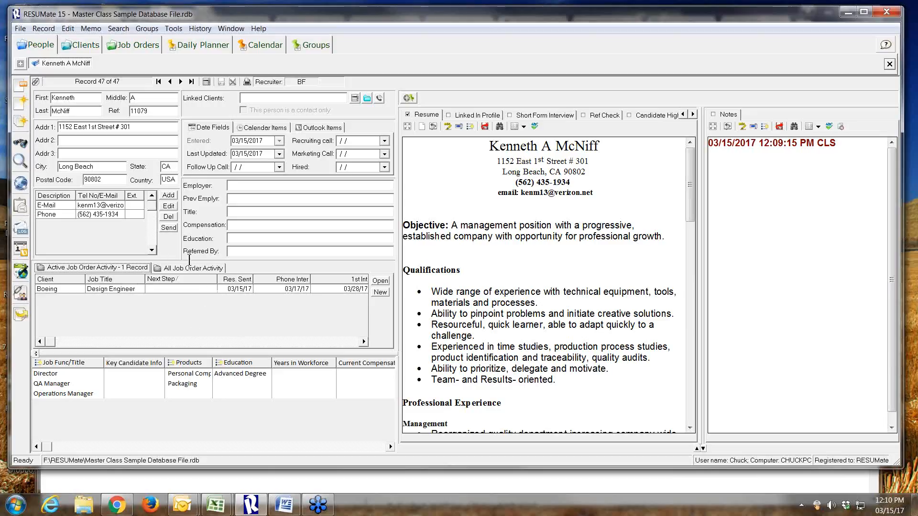
left_click(381, 281)
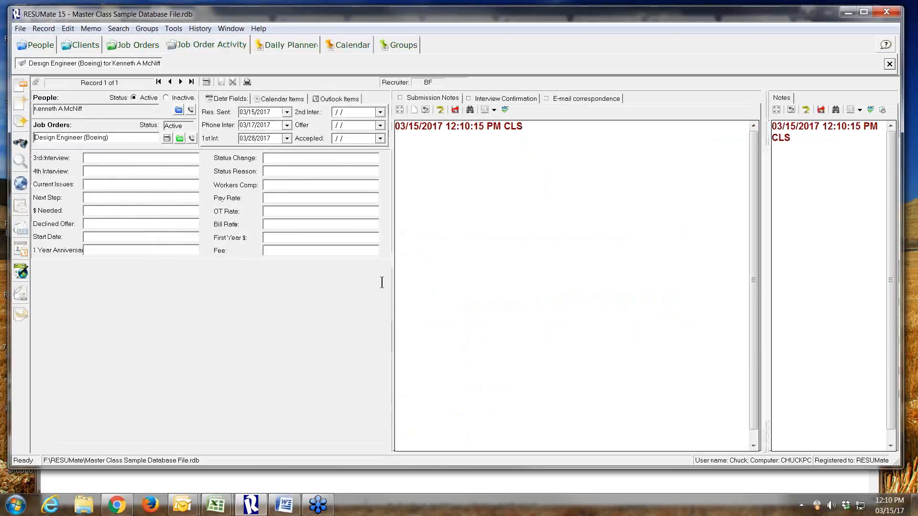
left_click(180, 138)
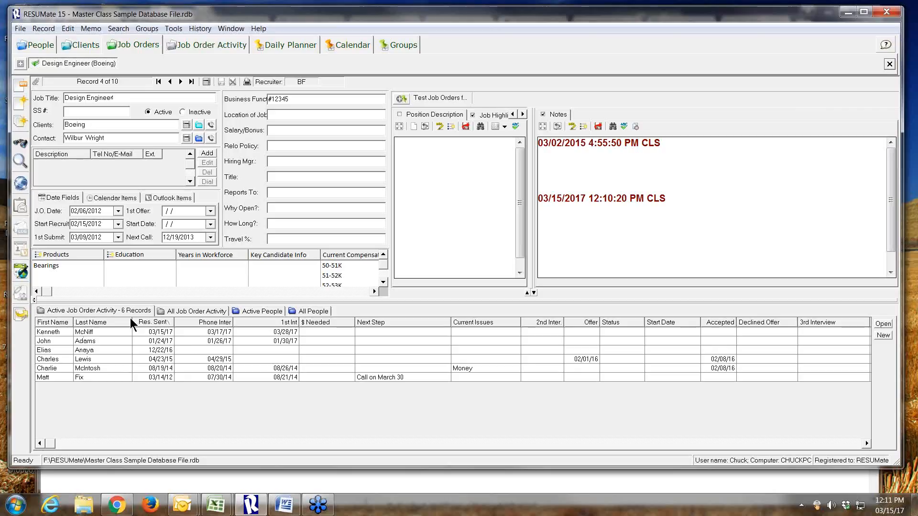
left_click(174, 311)
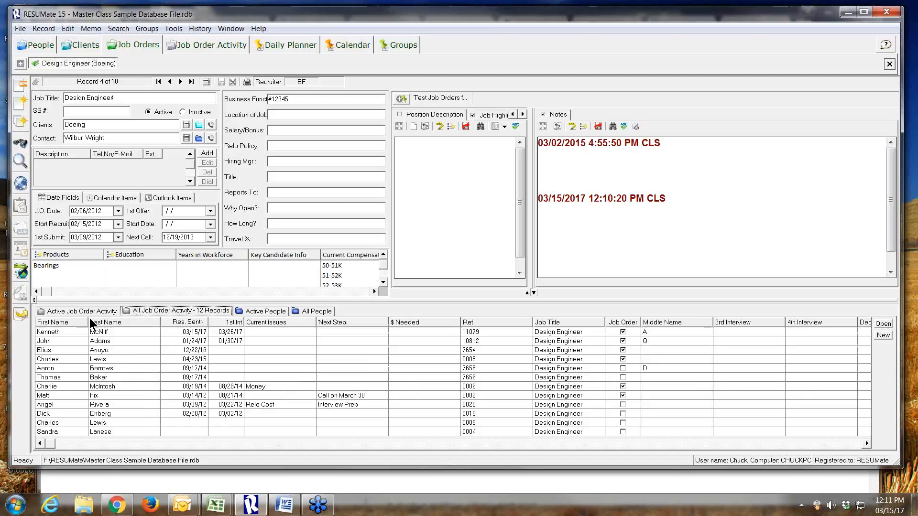
left_click(74, 311)
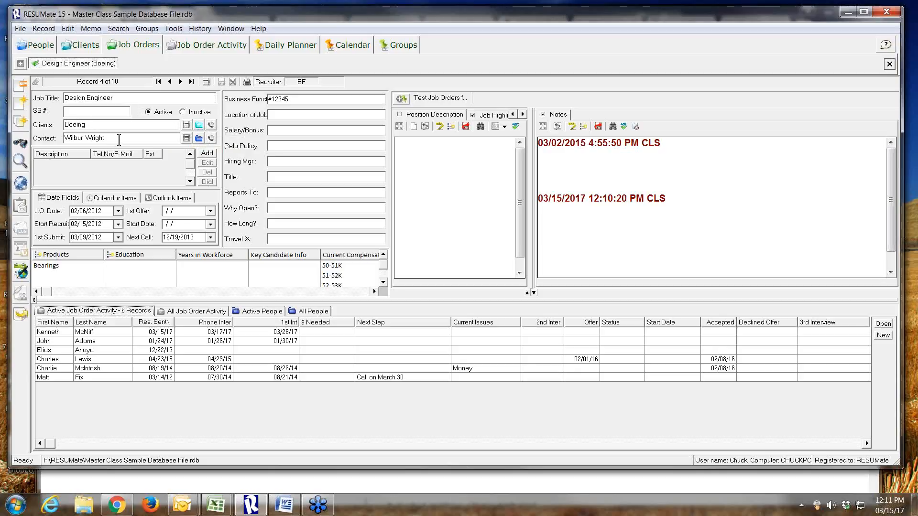
Open the Boeing client record, view its active people list, and open its active Design Engineer job order
left_click(198, 125)
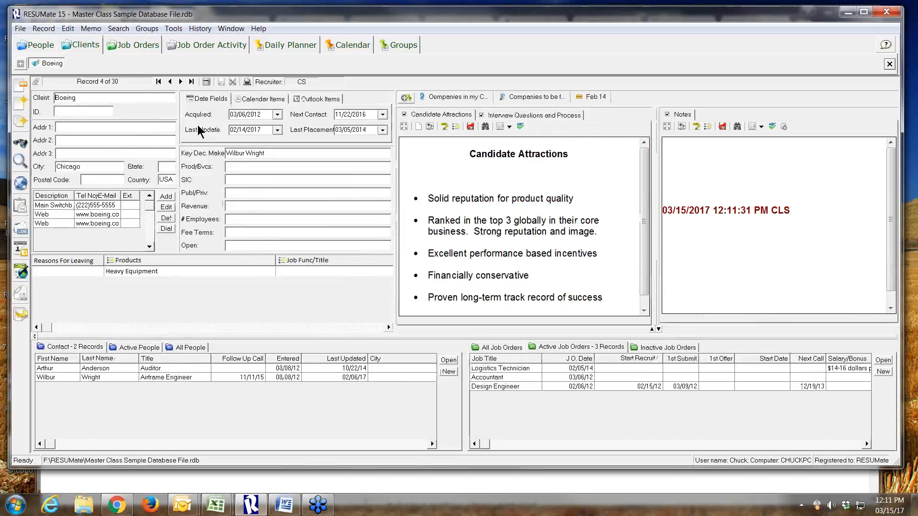
left_click(131, 350)
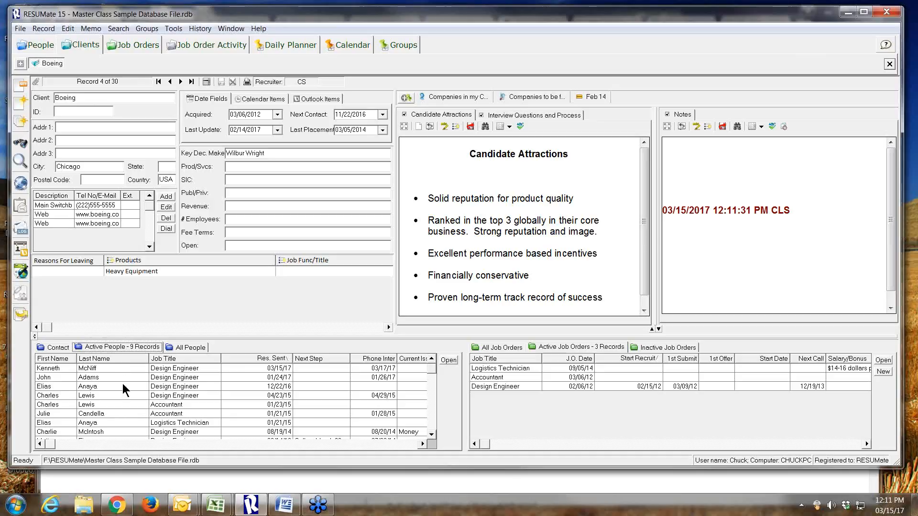
double_click(516, 387)
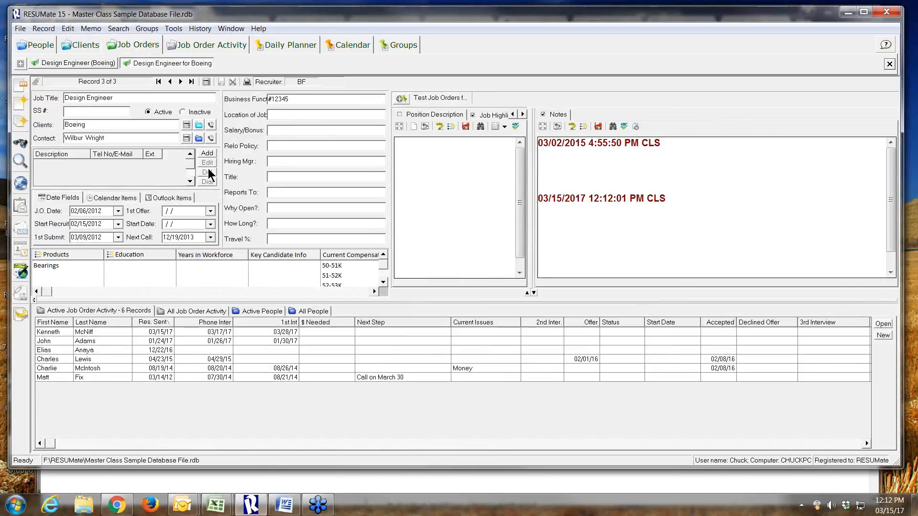
Open the record of the Design Engineer job order's contact and show its active people list
left_click(198, 138)
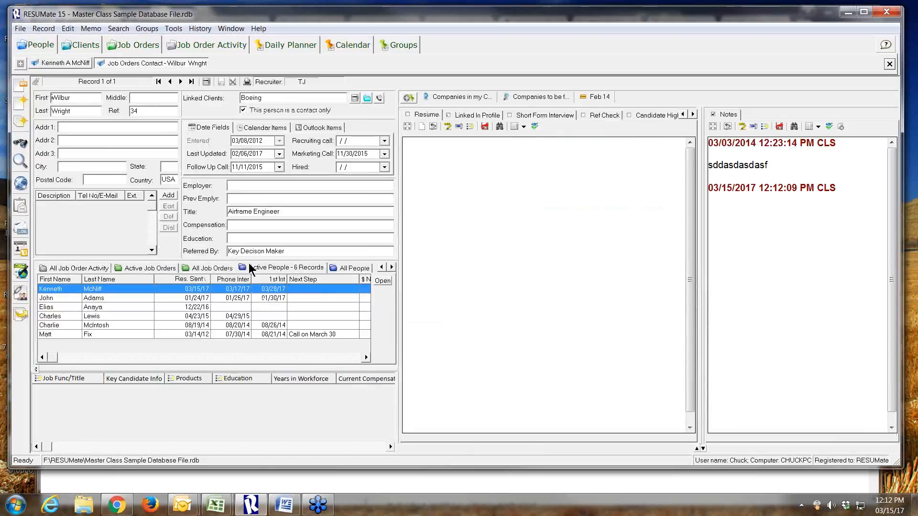
left_click(192, 333)
left_click(265, 268)
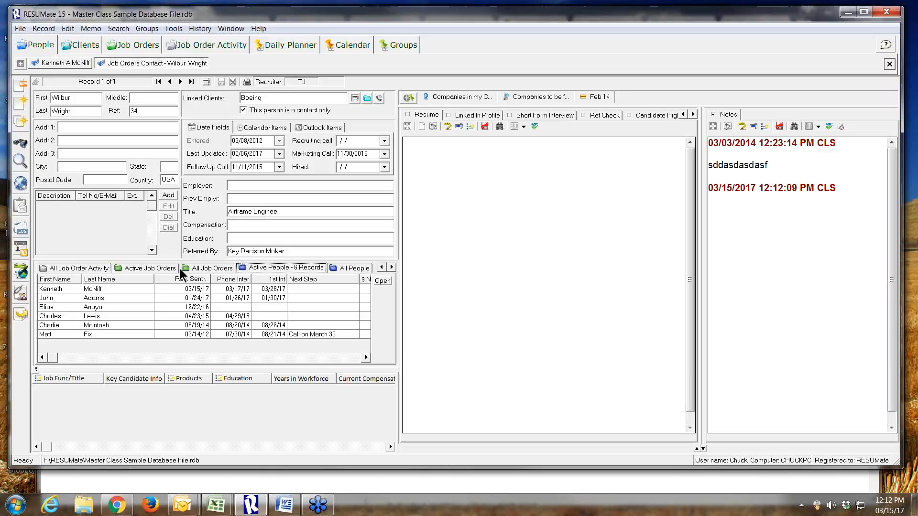
left_click(262, 266)
Sort the contact's active people by resume sent date in both directions, then by last name in descending order
left_click(195, 278)
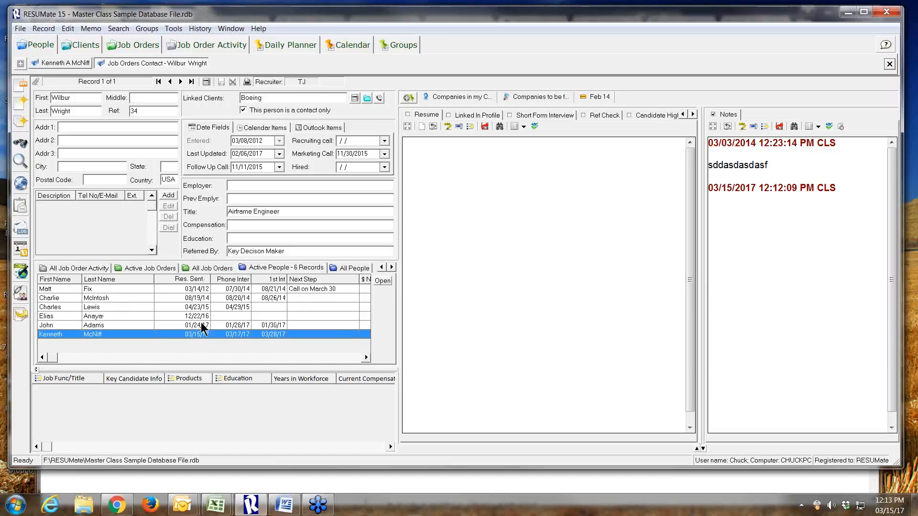
left_click(197, 280)
left_click(183, 306)
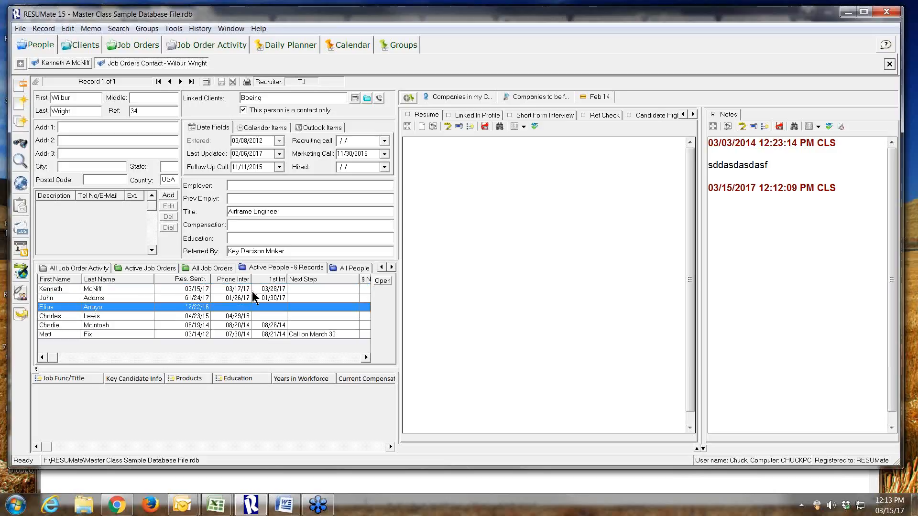
left_click(114, 278)
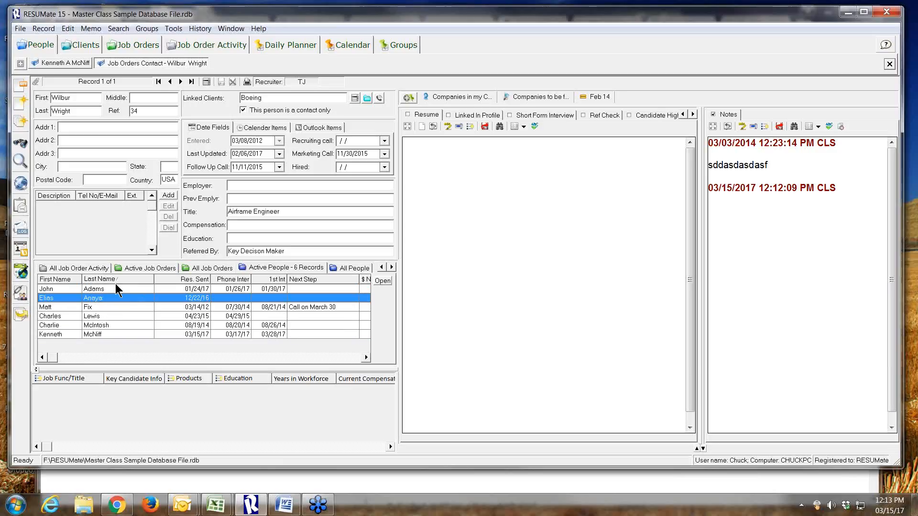
left_click(115, 279)
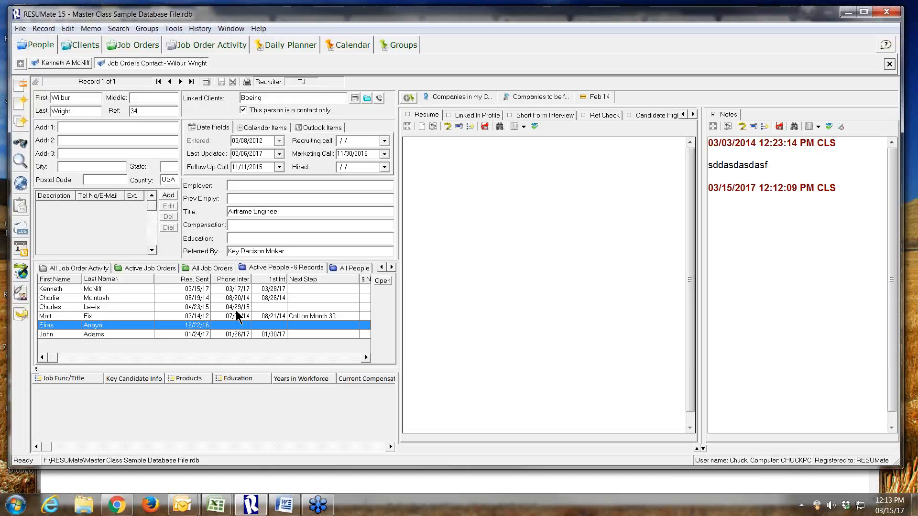
Return to the candidate's record, open its Boeing activity record, and follow the link back to the candidate
left_click(56, 62)
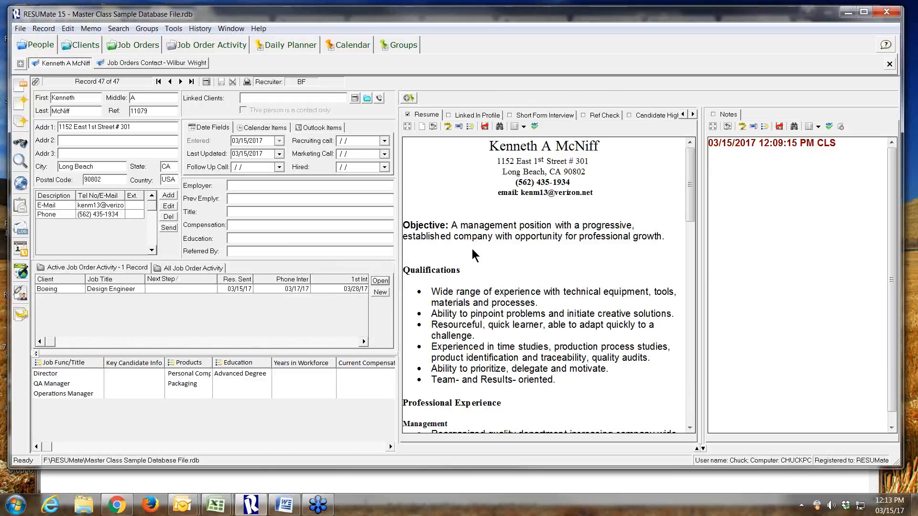
left_click(380, 281)
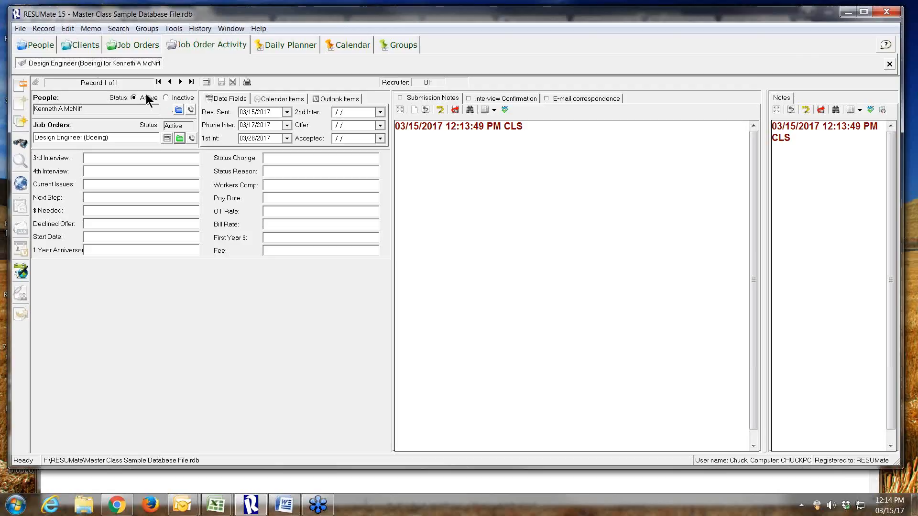
left_click(177, 109)
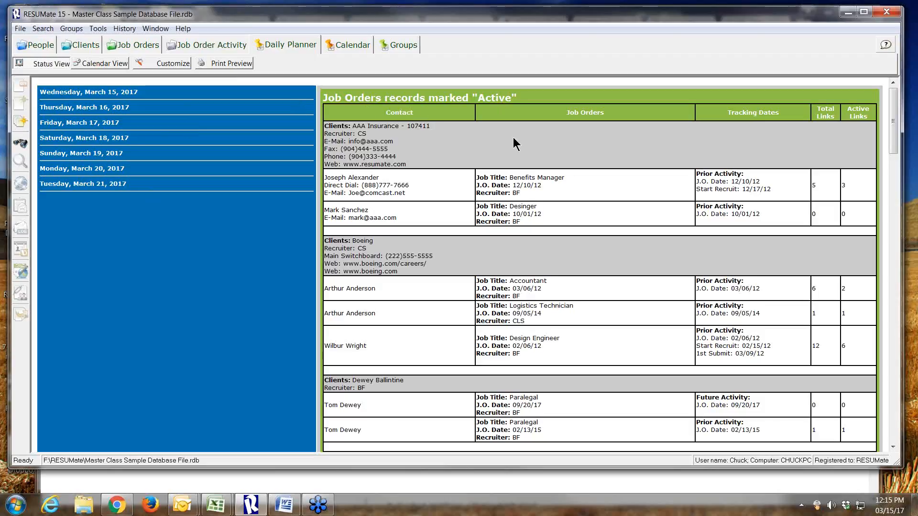
Review the active job orders and job order activity in the Daily Planner, including the candidate's entry under Boeing Design Engineer
scroll(515, 143, "down", 15)
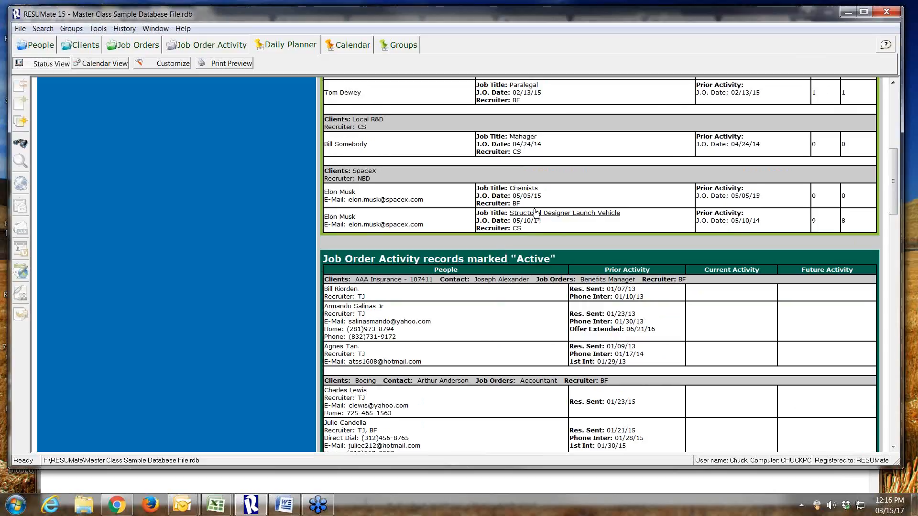
scroll(516, 215, "down", 15)
scroll(515, 206, "down", 2)
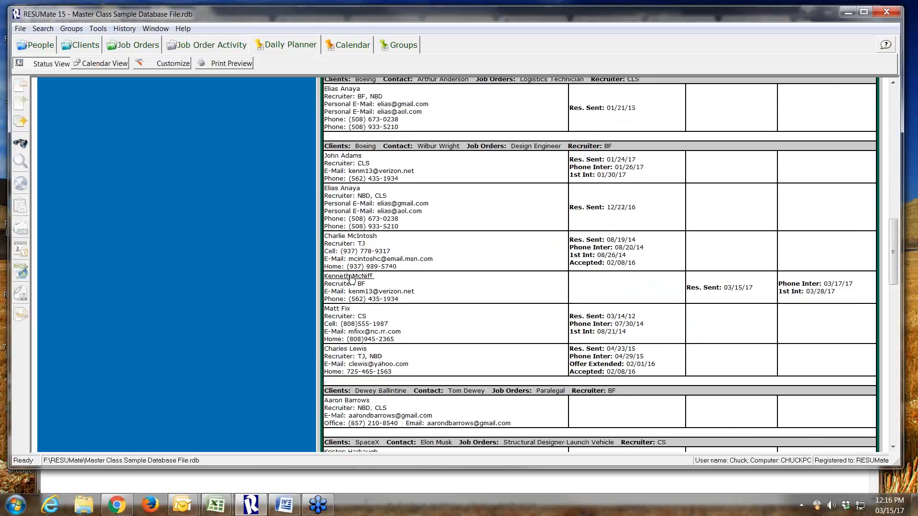
scroll(354, 277, "up", 20)
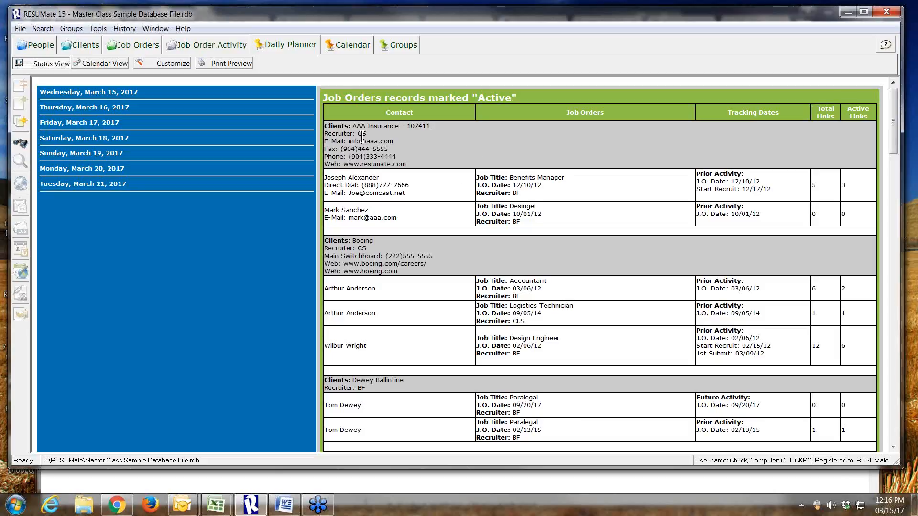
Open the AAA Insurance Benefits Manager contact's record and the Boeing Design Engineer contact's record from the Daily Planner
left_click(363, 179)
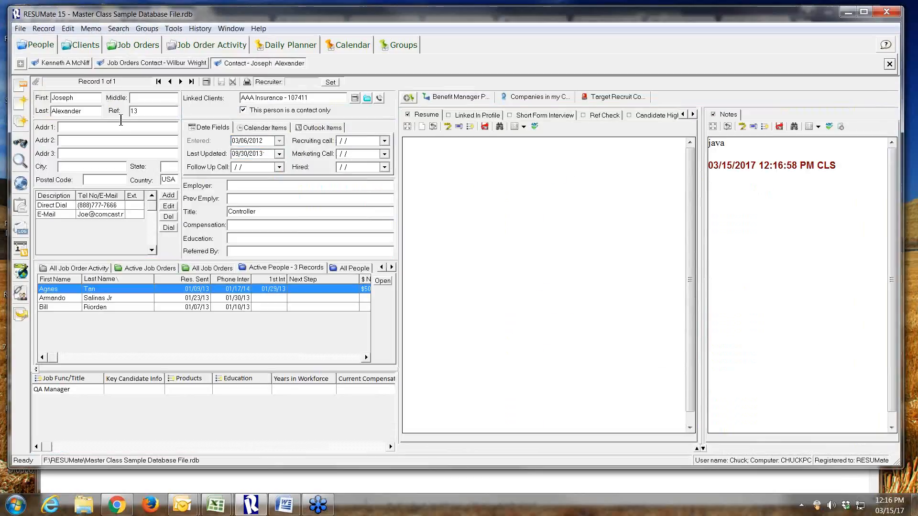
left_click(269, 48)
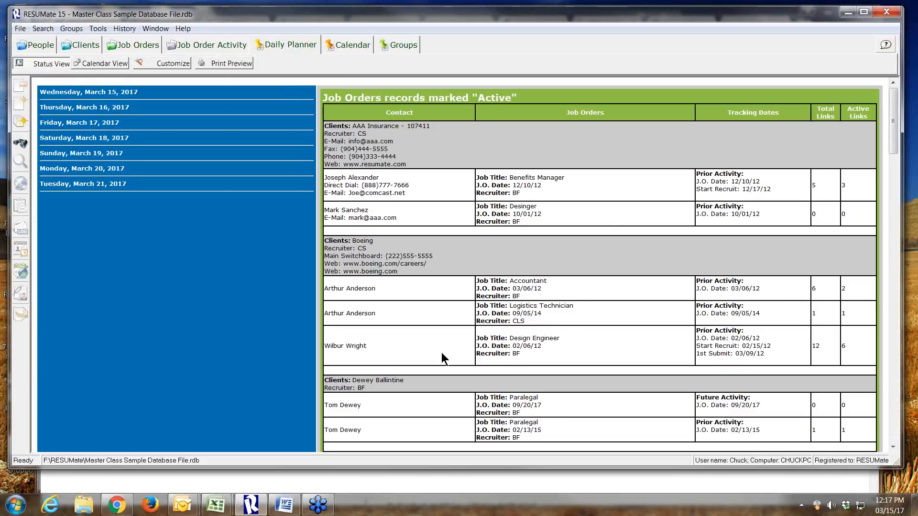
double_click(358, 345)
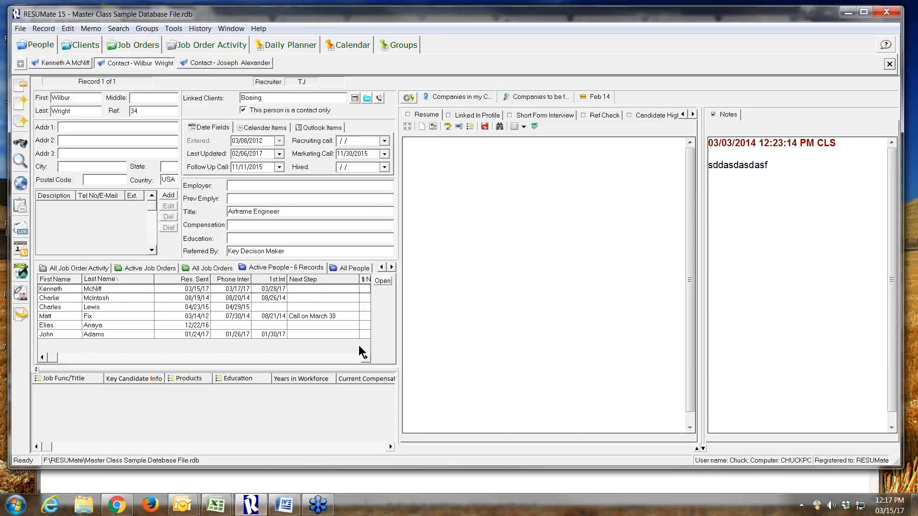
Return to the Daily Planner and open Boeing's Logistics Technician job order from it
left_click(300, 47)
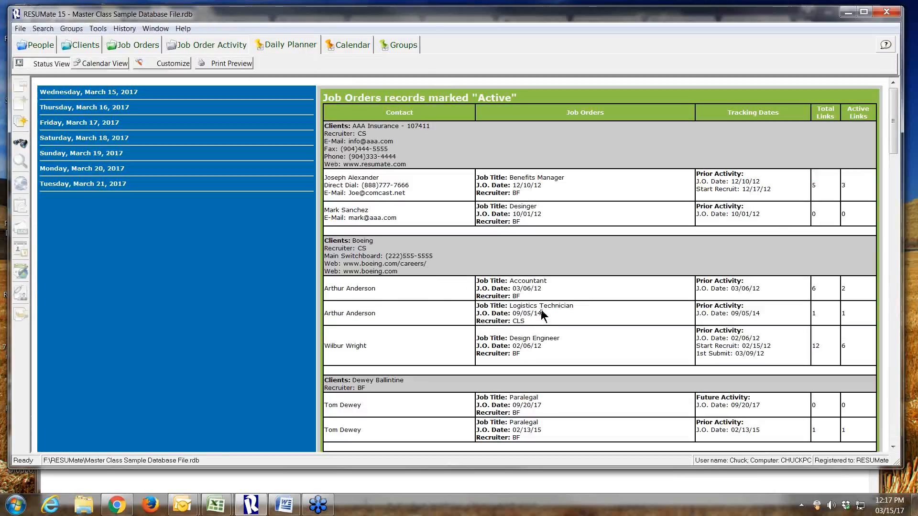
left_click(540, 309)
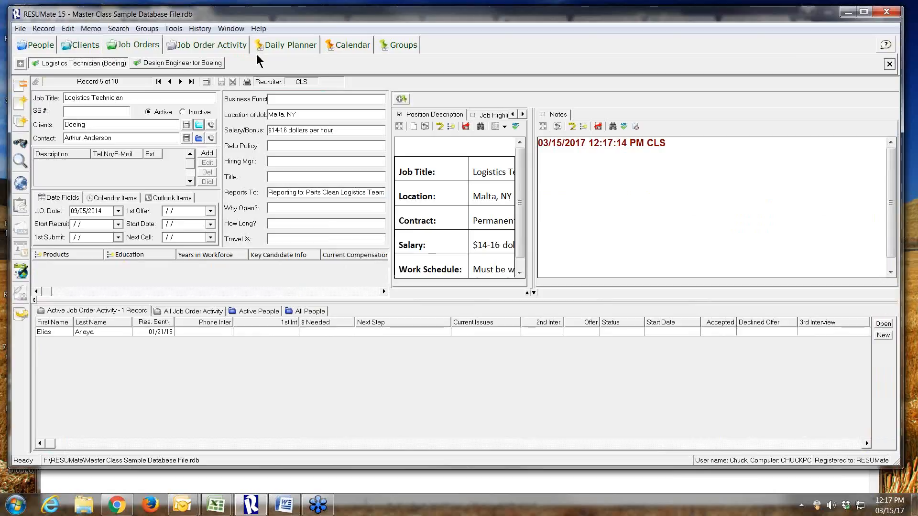
Examine the active job orders and the prior, current and future job order activity in the Daily Planner, including the Boeing Design Engineer entries
left_click(296, 44)
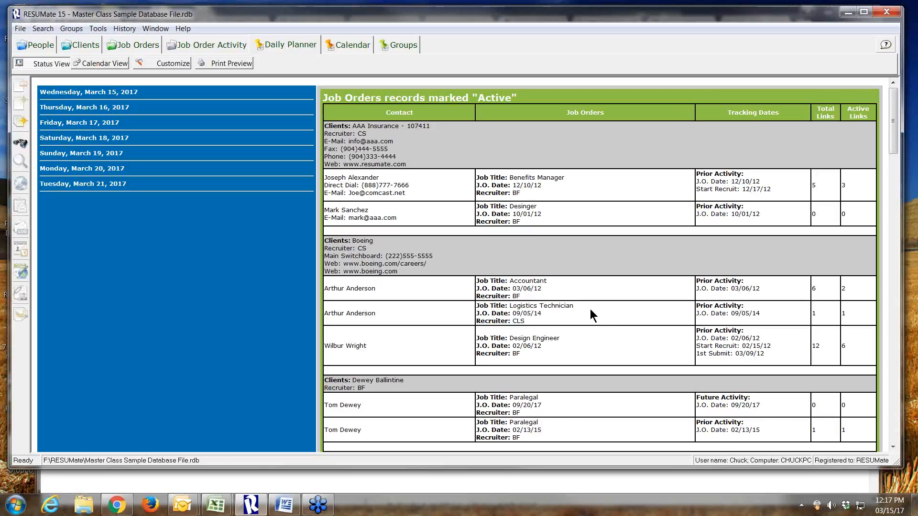
scroll(594, 304, "down", 10)
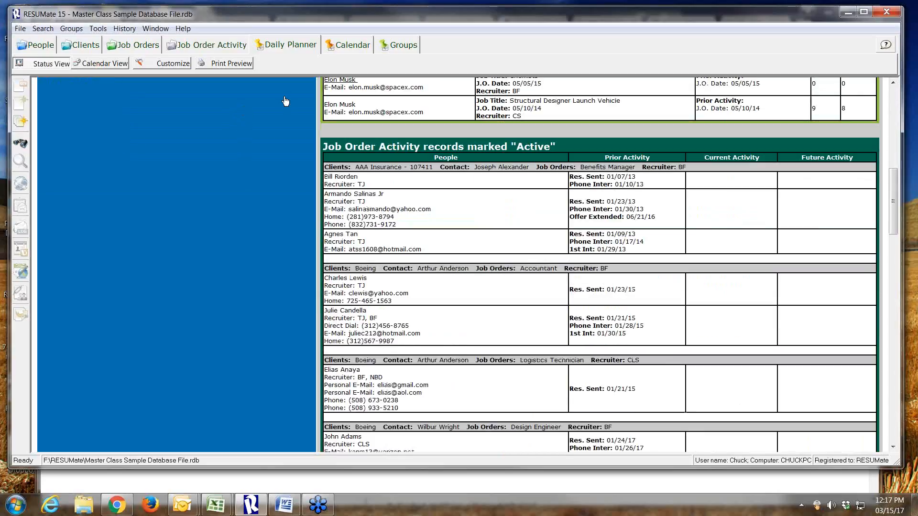
scroll(284, 104, "up", 1)
scroll(285, 104, "up", 10)
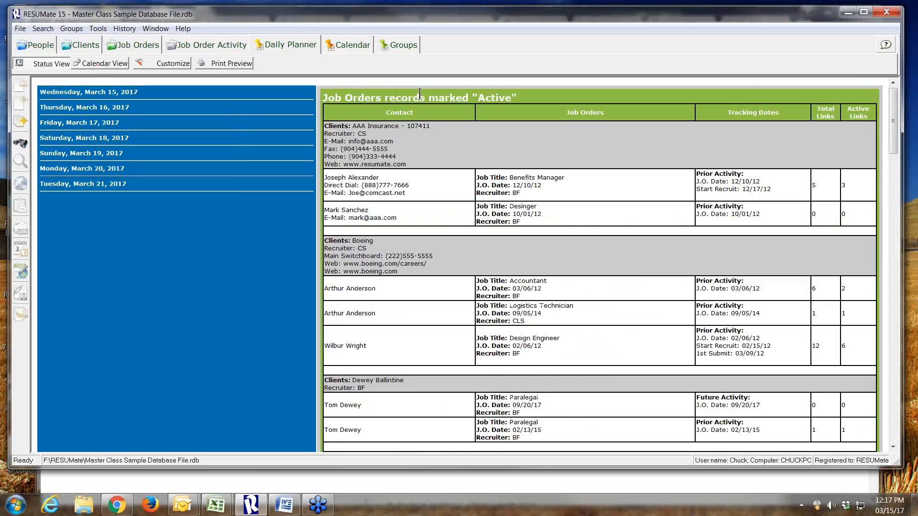
scroll(419, 93, "down", 10)
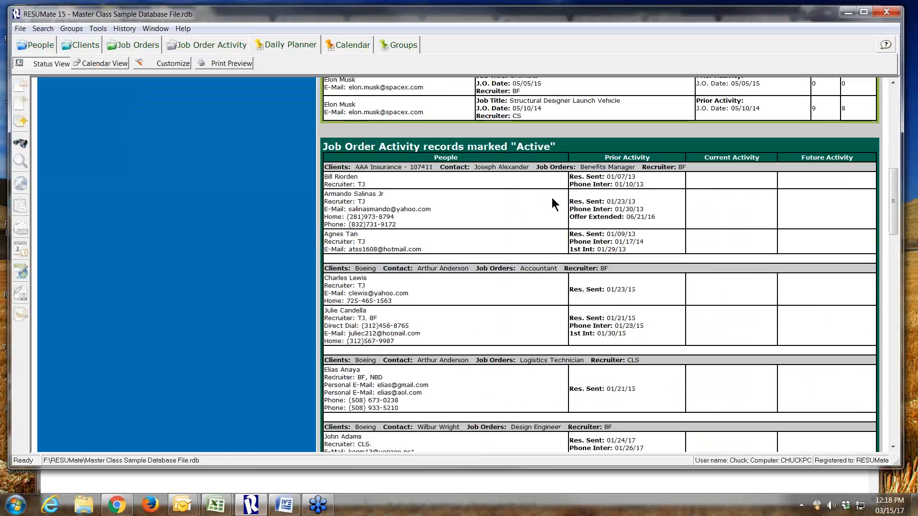
scroll(551, 197, "down", 5)
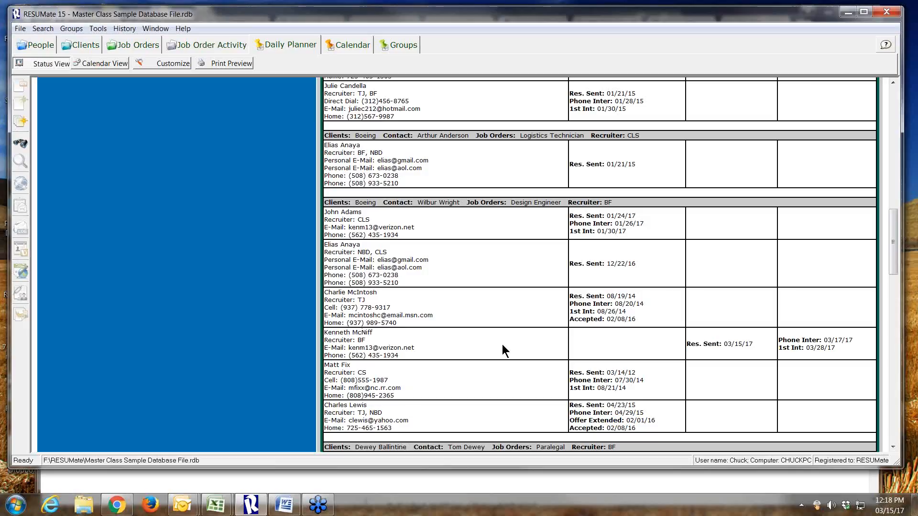
scroll(570, 288, "up", 5)
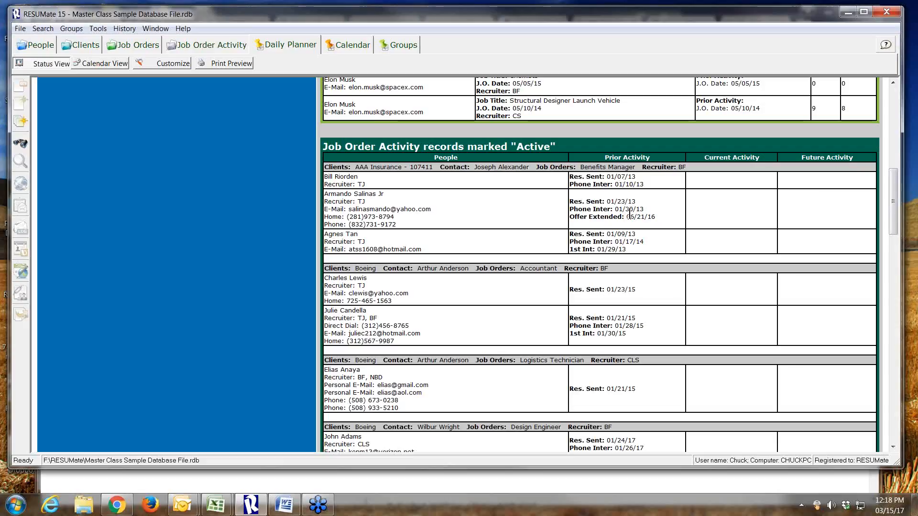
scroll(616, 205, "down", 5)
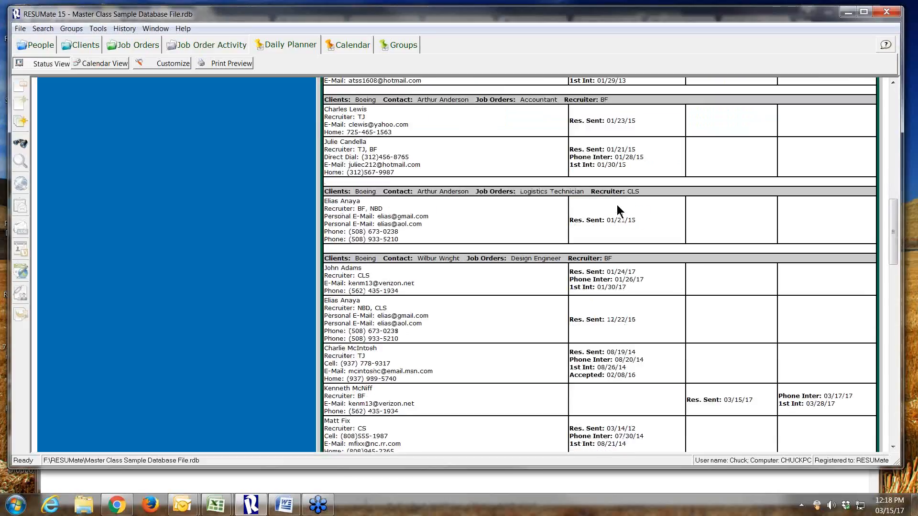
scroll(617, 205, "down", 1)
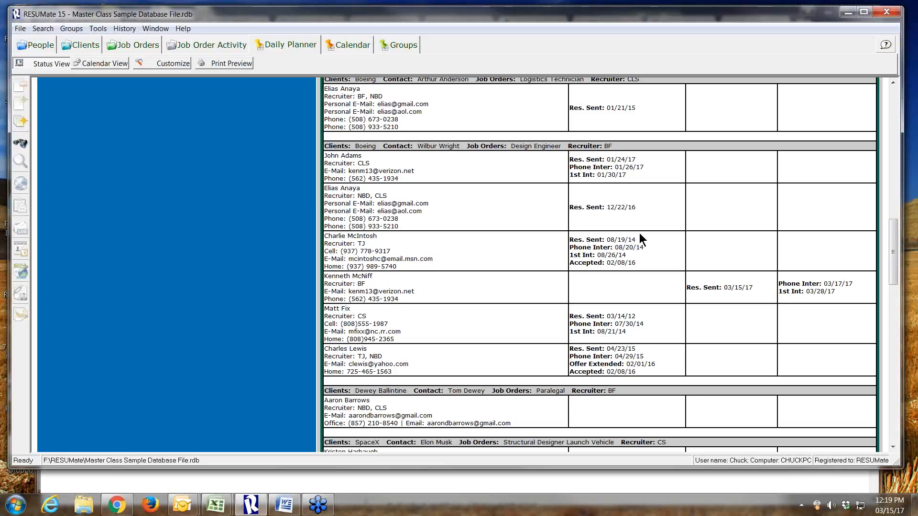
scroll(575, 227, "up", 10)
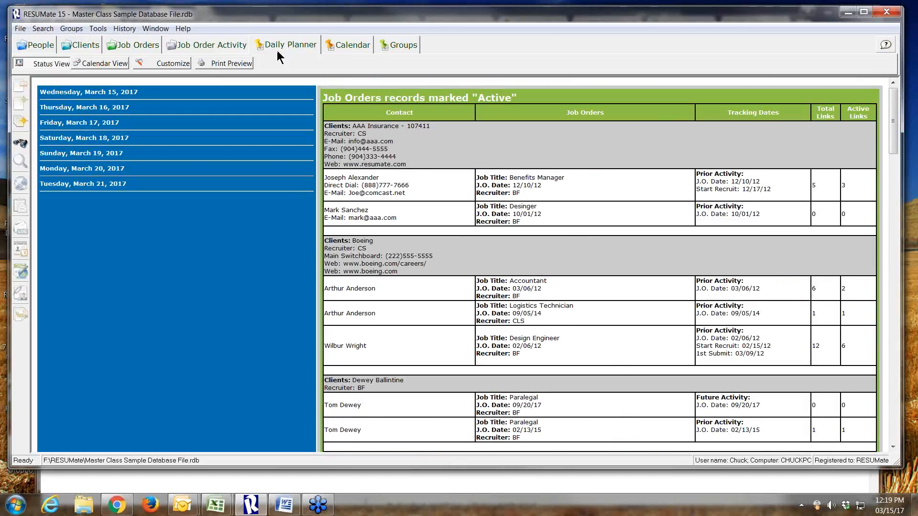
From the candidate's record, follow the links to the Boeing activity record, the Design Engineer job order and its contact, and show the contact's active people
left_click(45, 45)
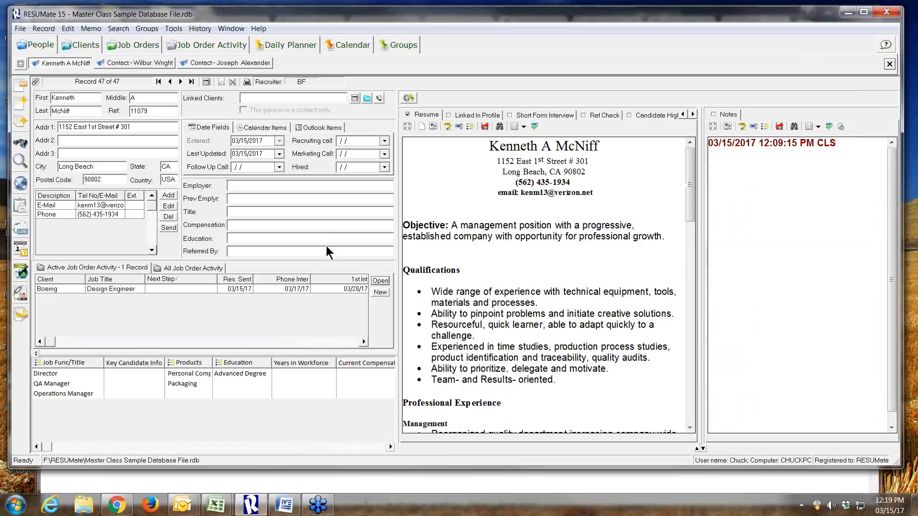
left_click(378, 282)
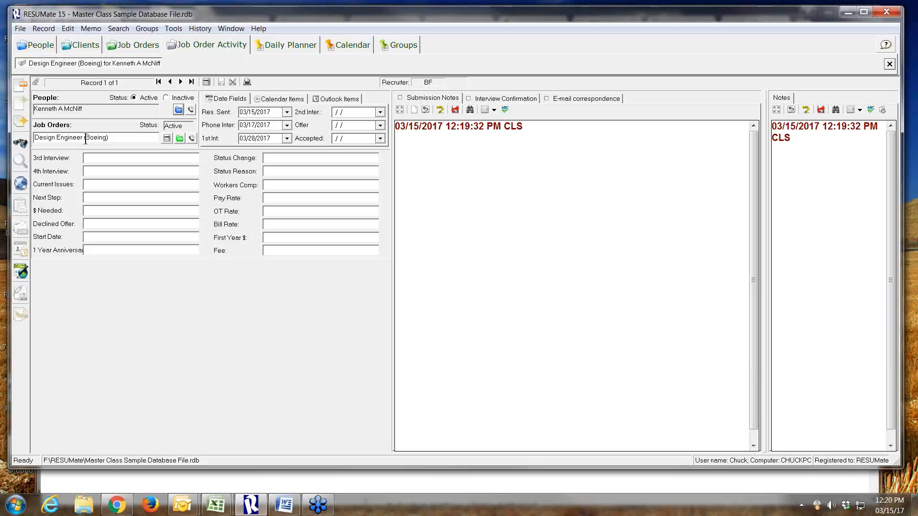
left_click(175, 136)
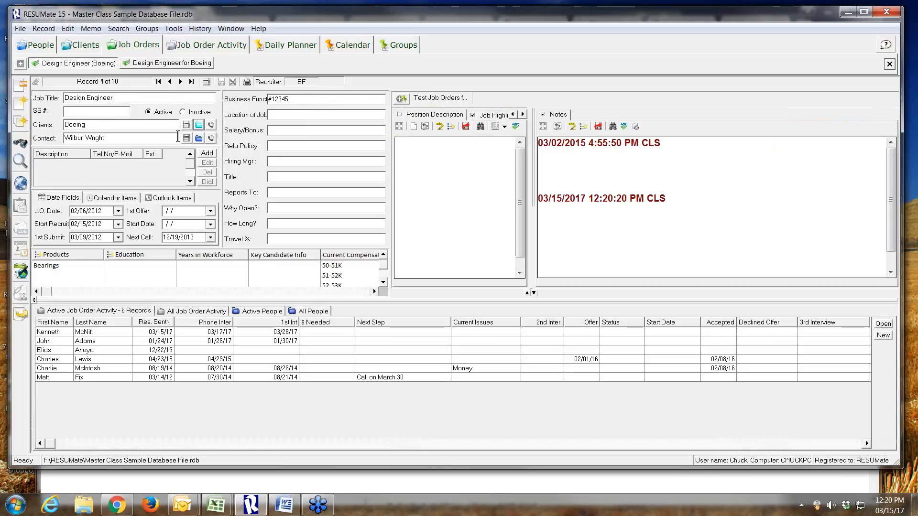
double_click(178, 136)
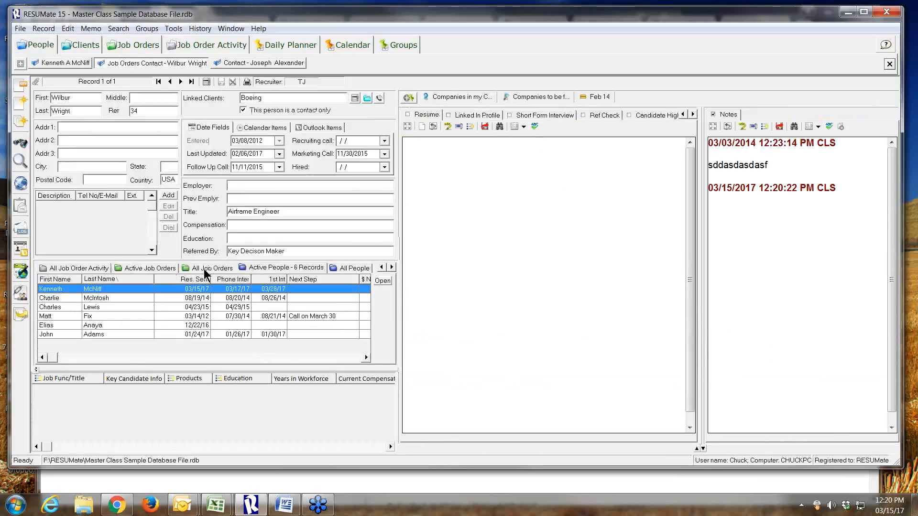
left_click(251, 269)
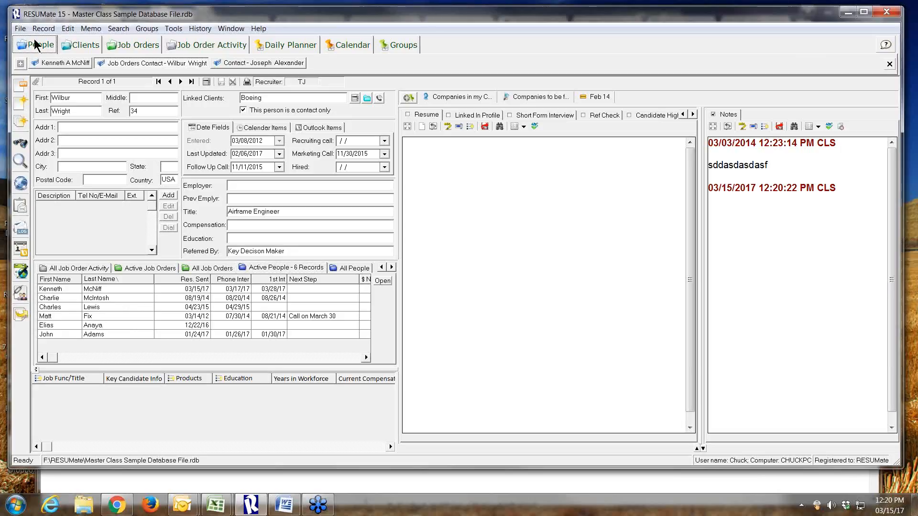
Trace the candidate's Boeing activity record back to the Design Engineer job order and compare its active and all job order activity lists
left_click(48, 63)
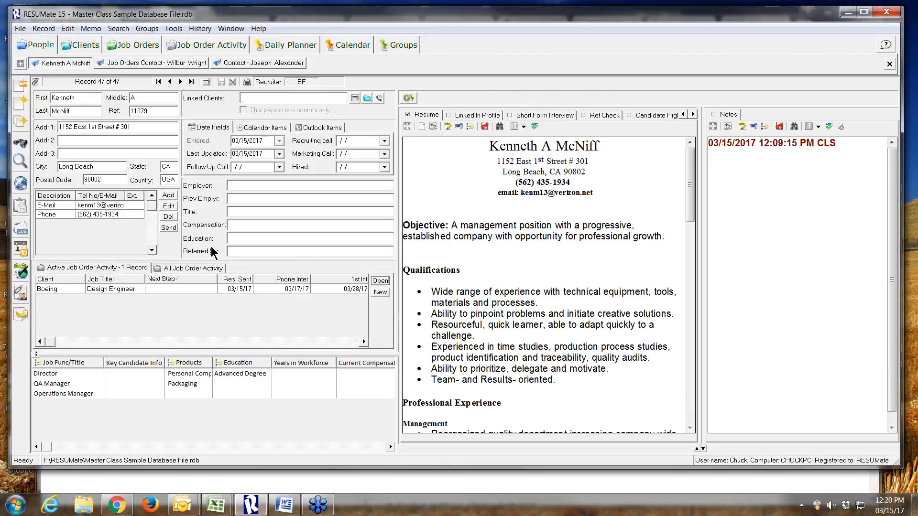
left_click(386, 282)
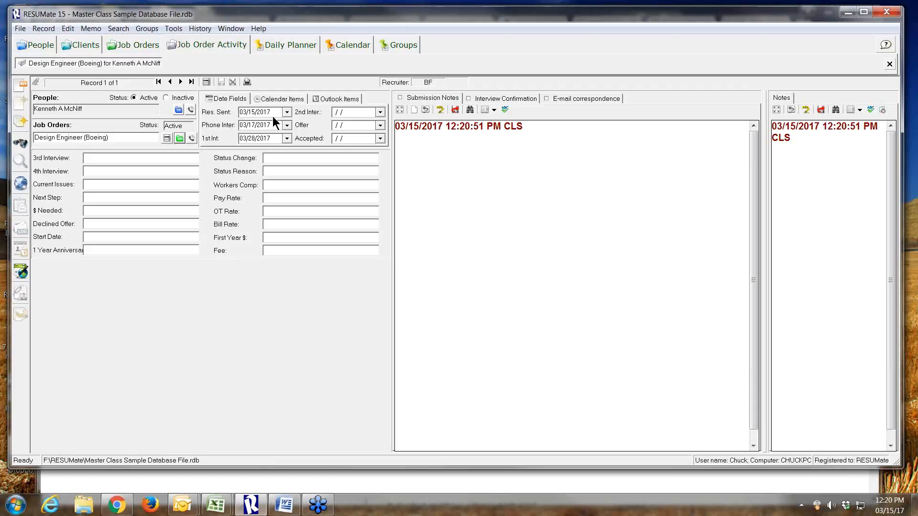
left_click(127, 44)
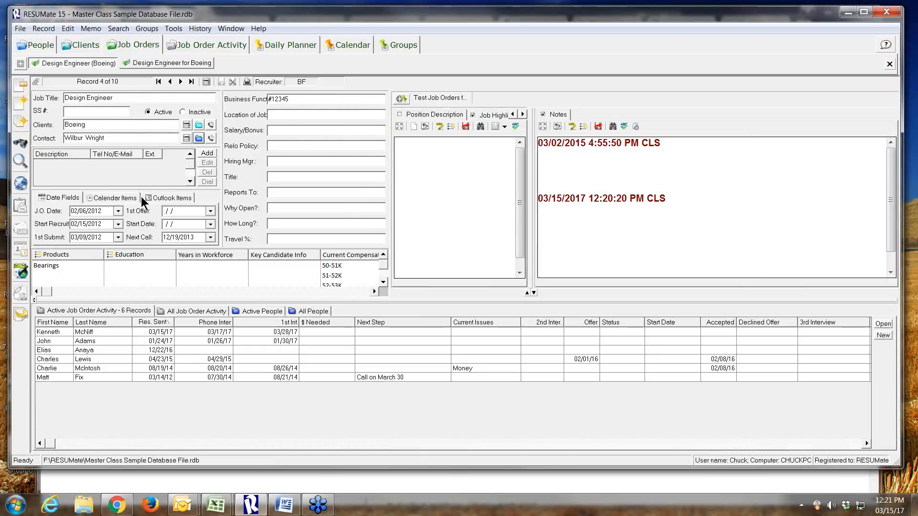
left_click(82, 309)
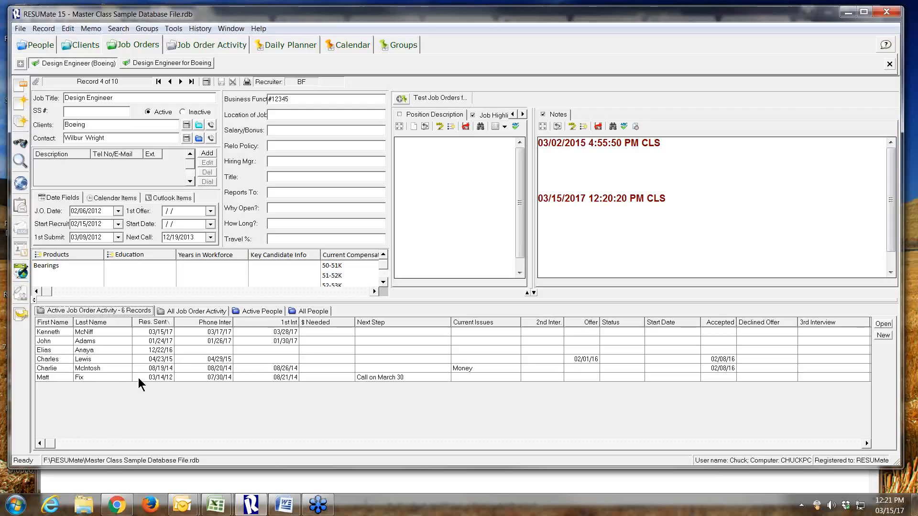
left_click(207, 312)
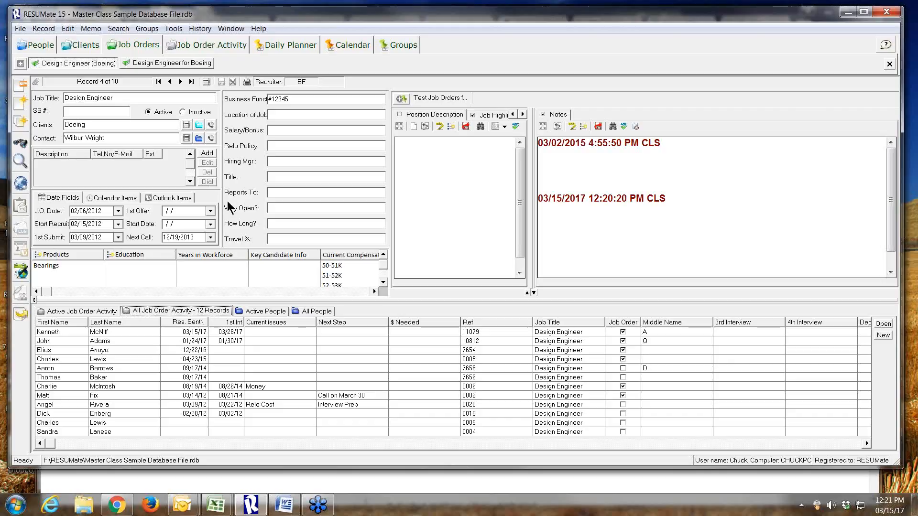
Rename the People window to Candidates in the database settings and save the change
left_click(20, 28)
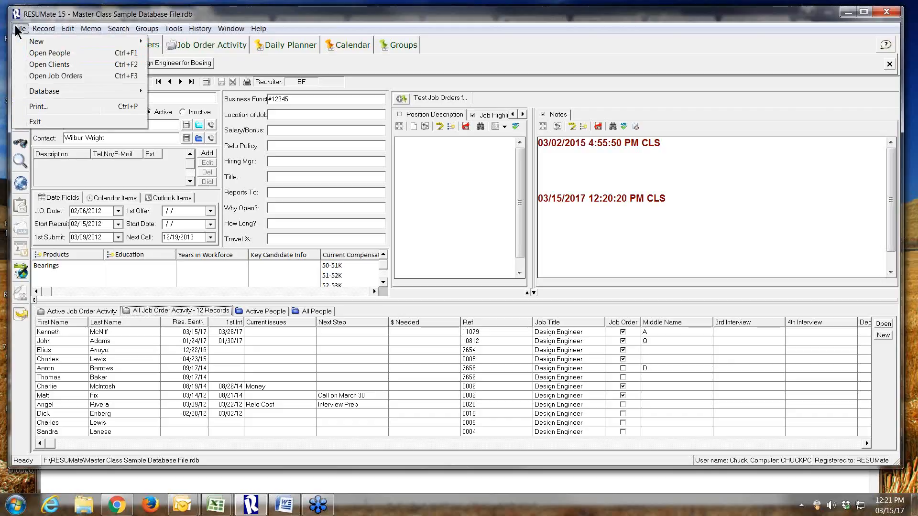
mouse_move(79, 90)
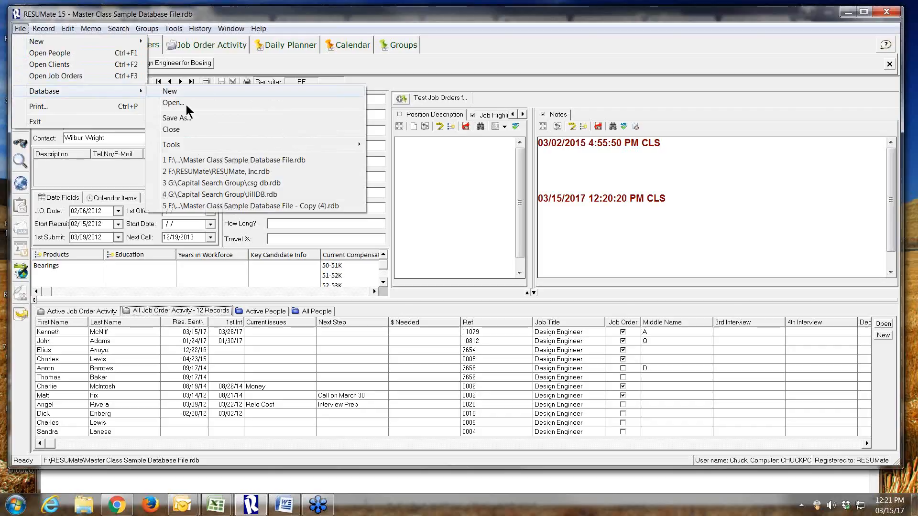
mouse_move(314, 143)
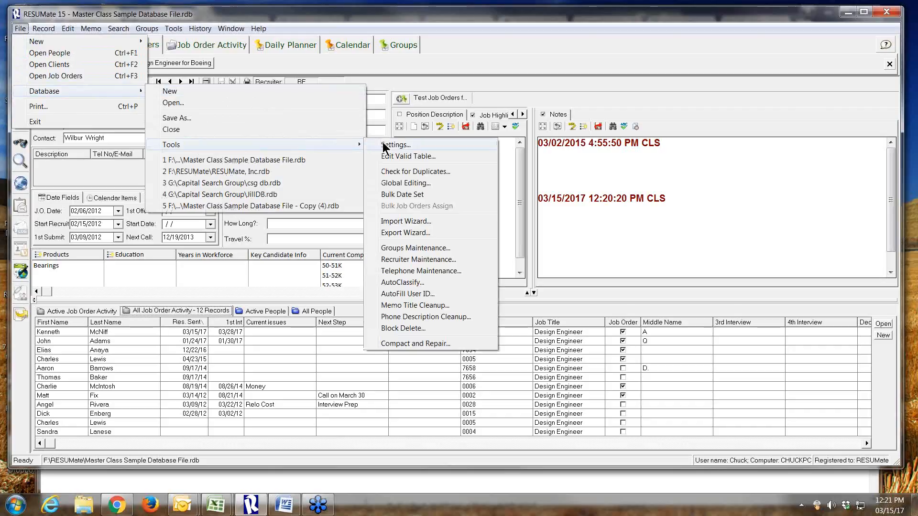
left_click(395, 145)
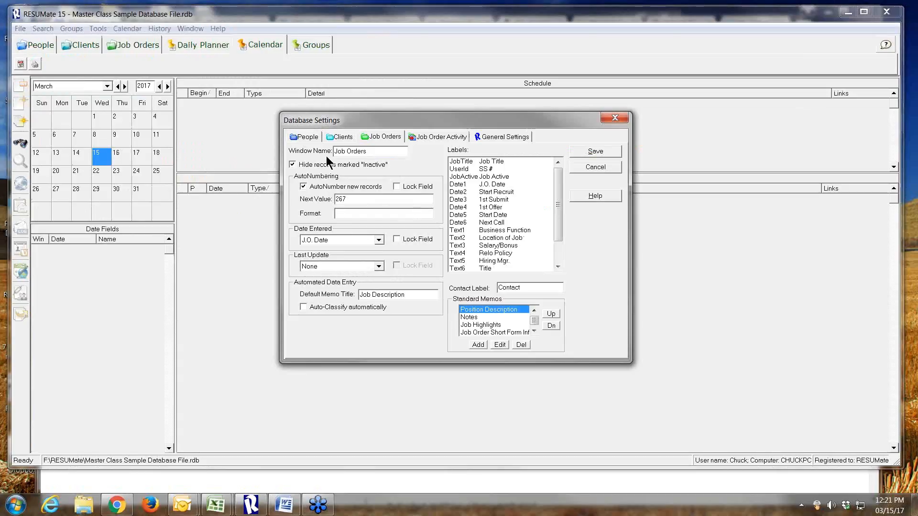
left_click(298, 137)
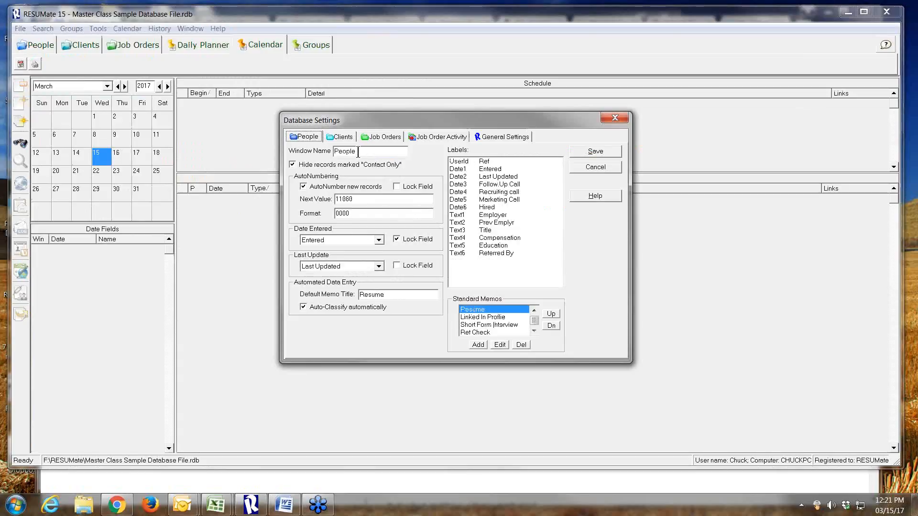
key("Tab")
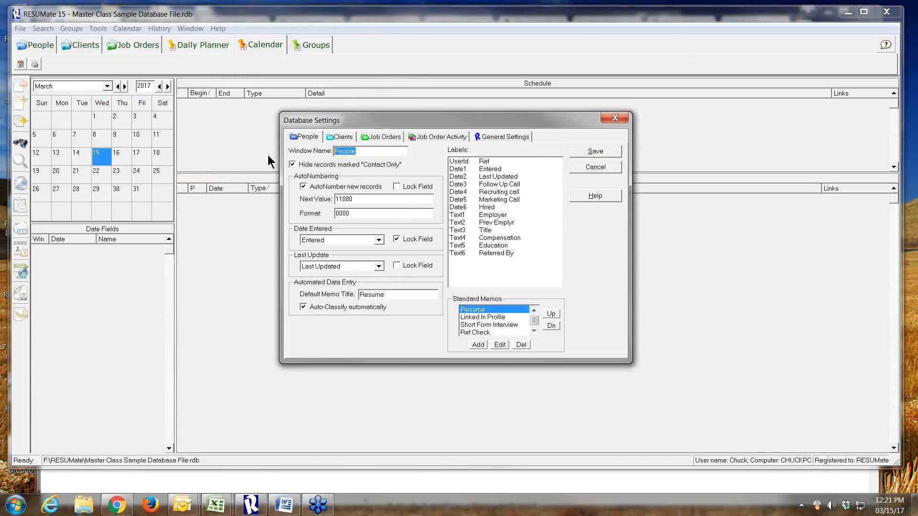
type("Ca")
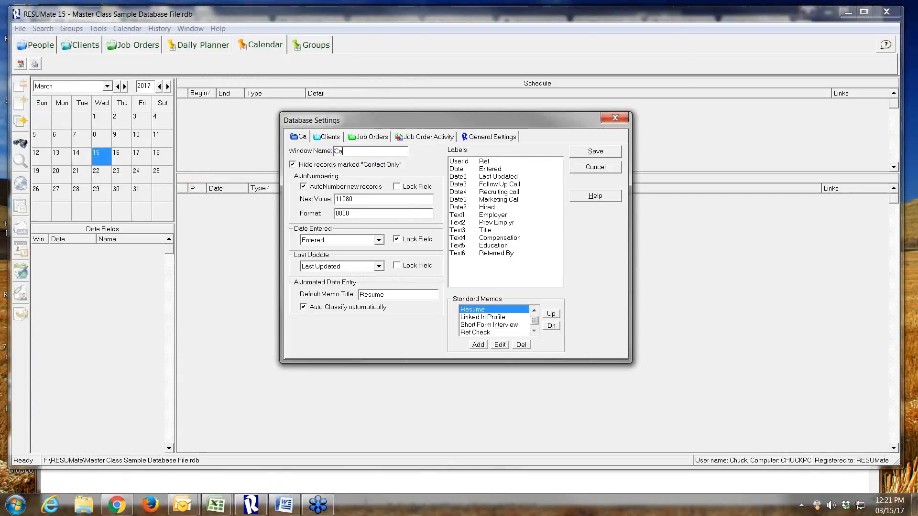
type("nd")
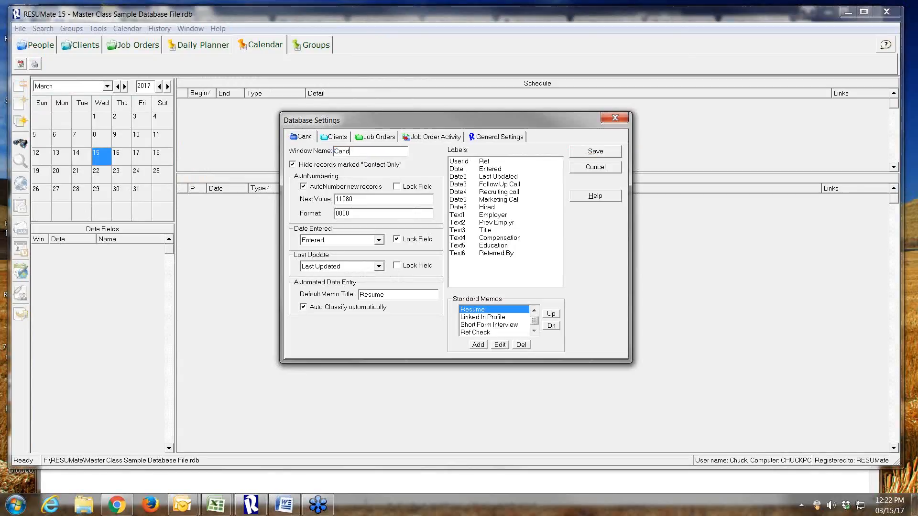
type("i")
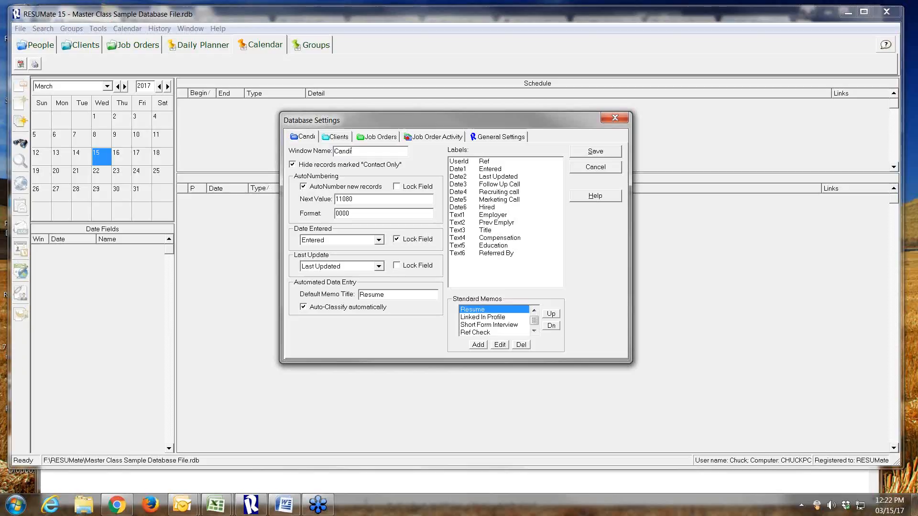
type("dates")
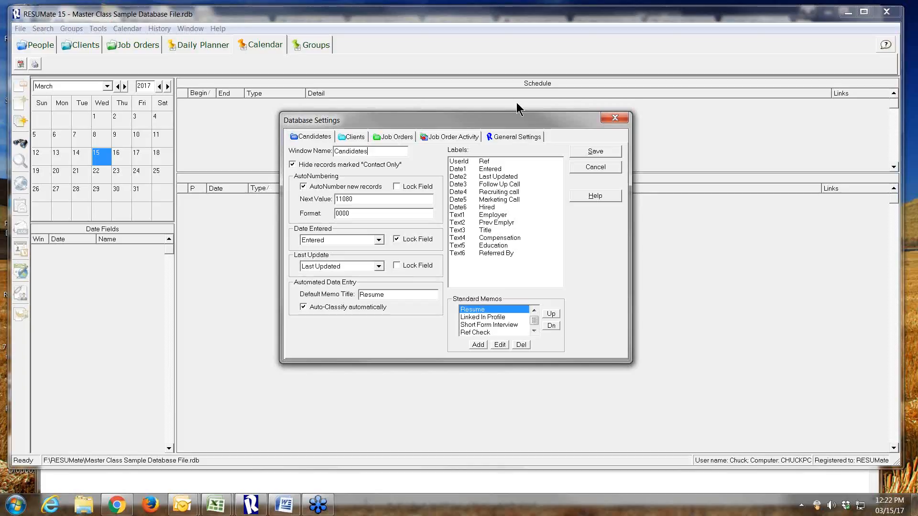
left_click(607, 147)
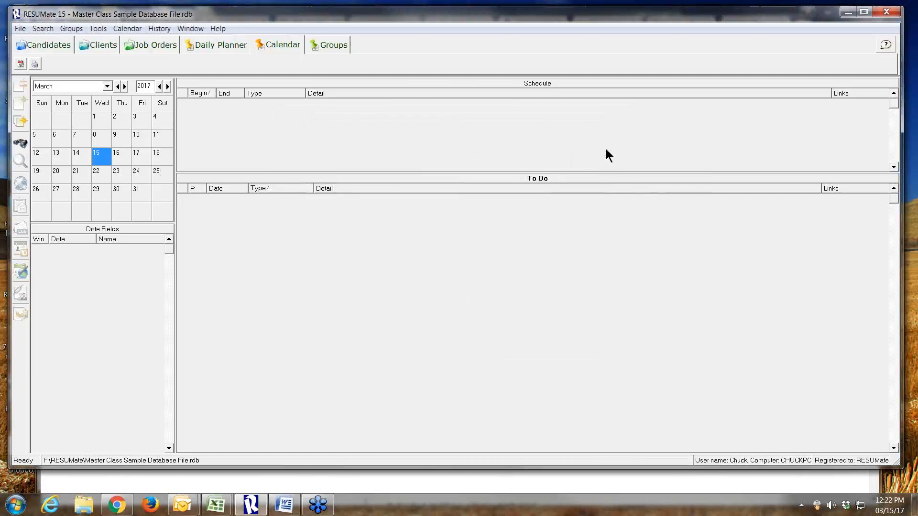
Return to the Boeing Design Engineer job order, list all its candidates, and open the first listed candidate's record
left_click(151, 44)
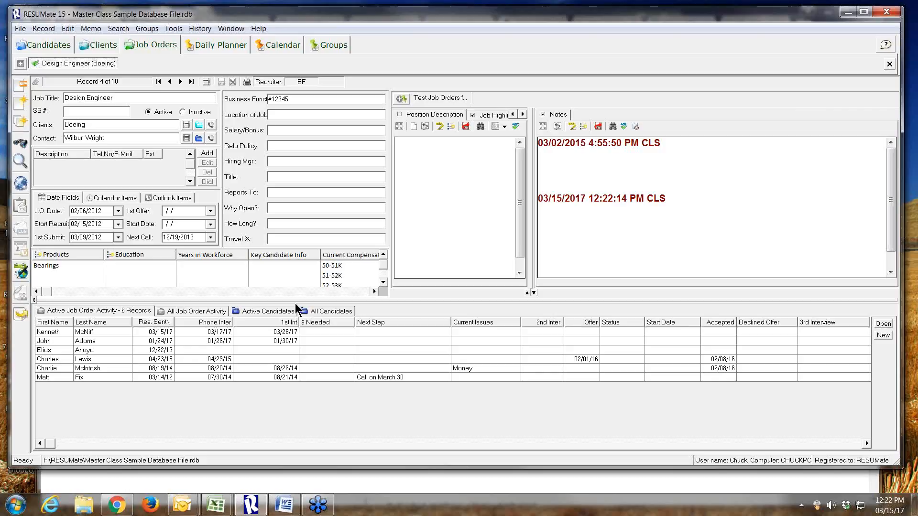
left_click(311, 311)
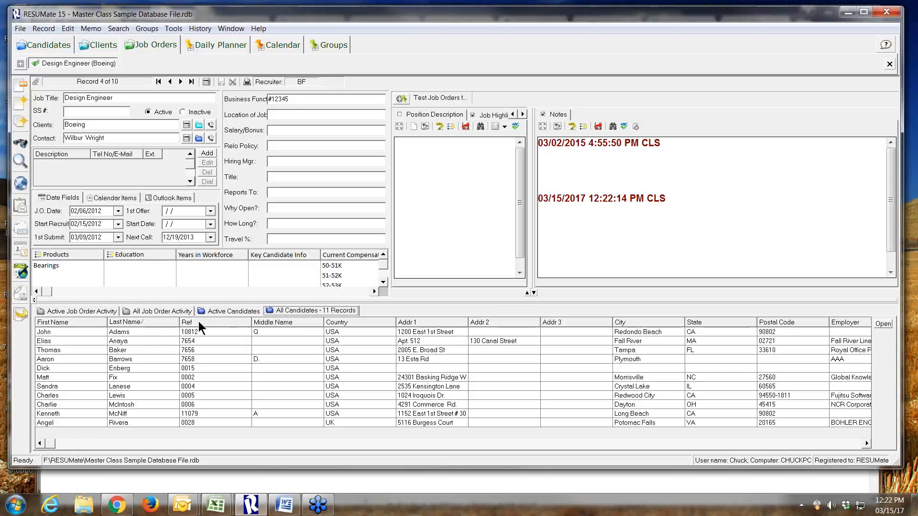
double_click(158, 330)
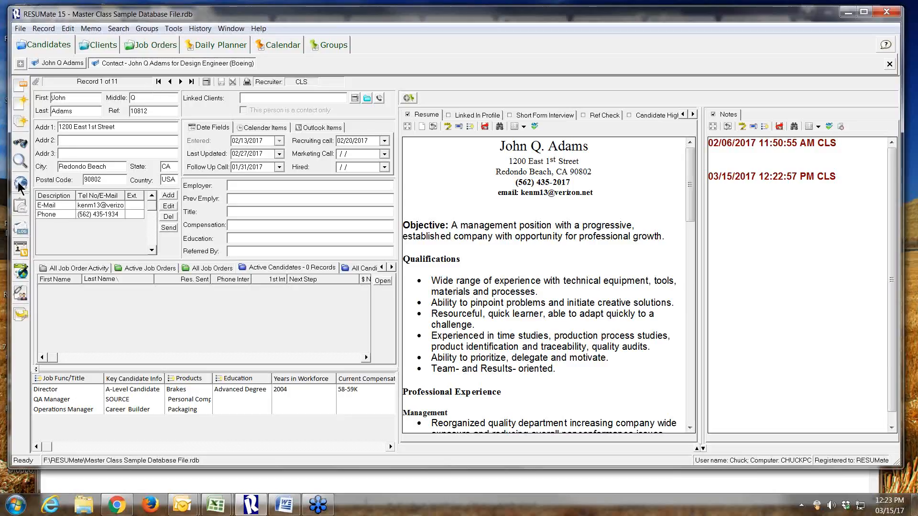
Examine the e-mail clipboard copier's multiple-line and single-line formats, and the Export Wizard's output formats, for the listed candidates
left_click(21, 209)
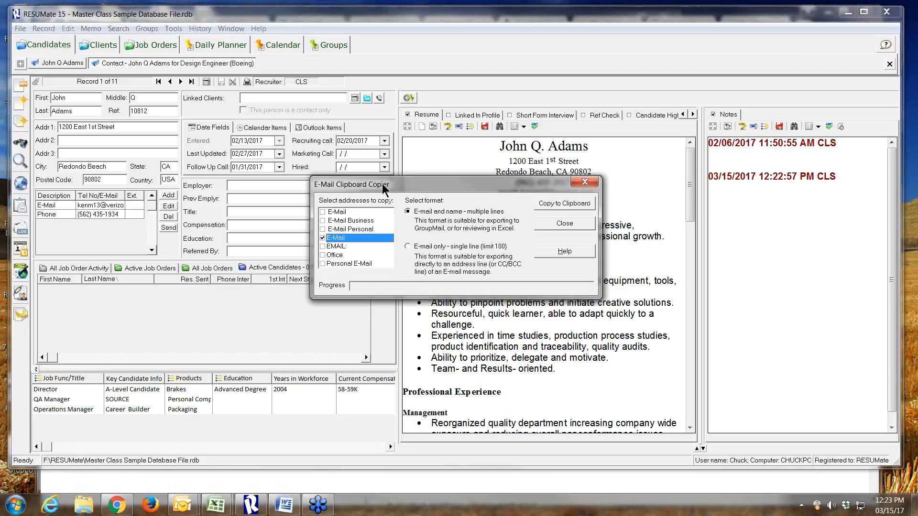
left_click(414, 245)
left_click(408, 213)
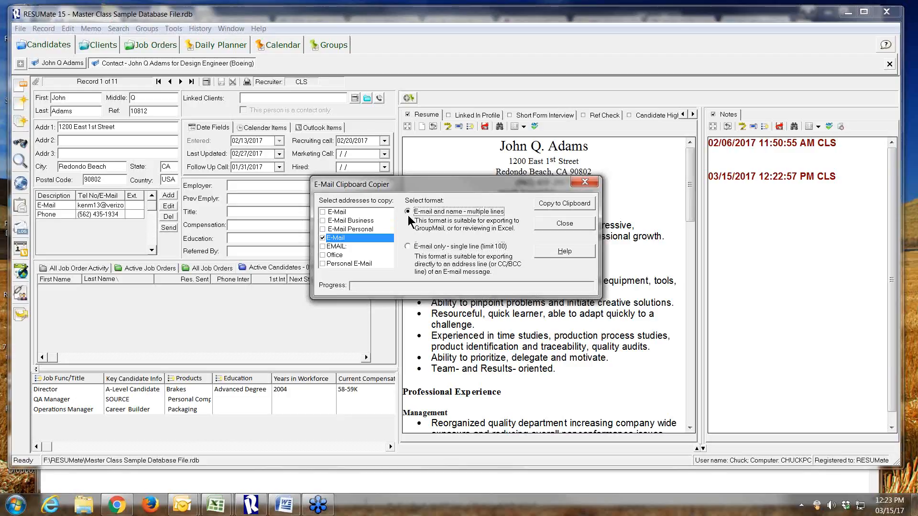
left_click(407, 245)
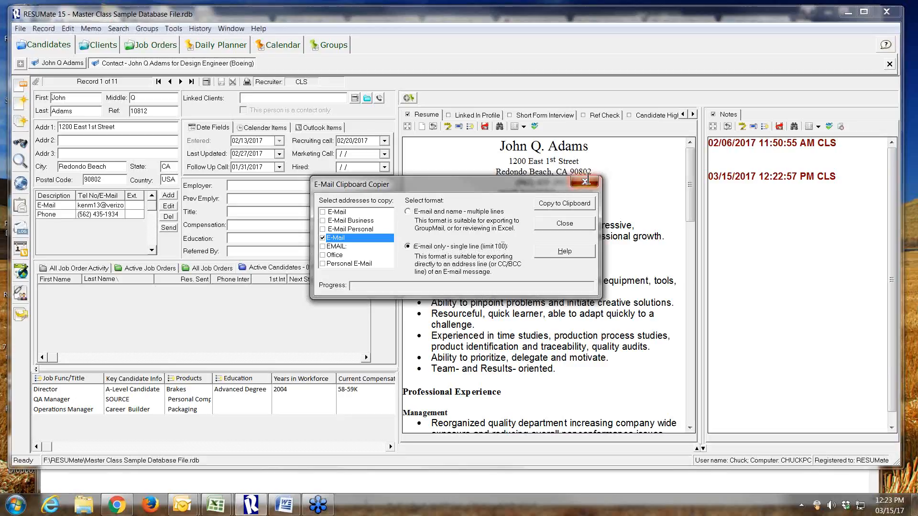
left_click(586, 181)
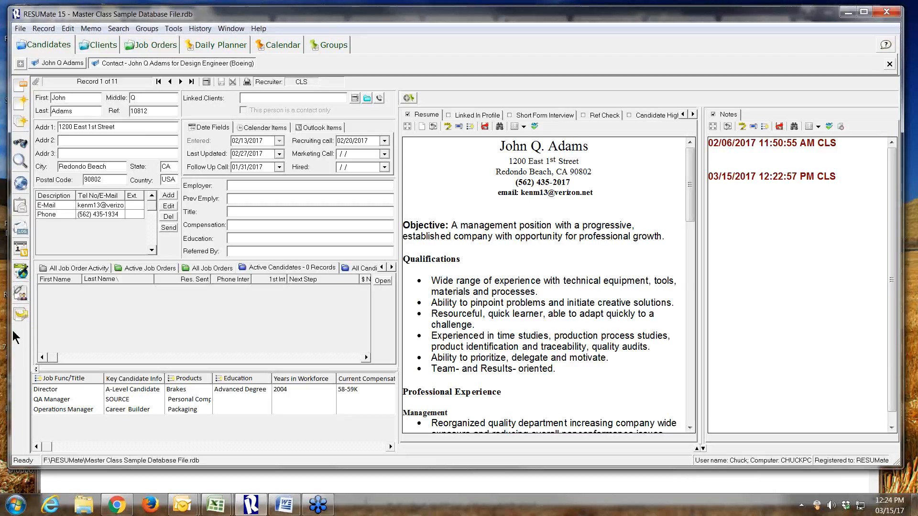
left_click(21, 315)
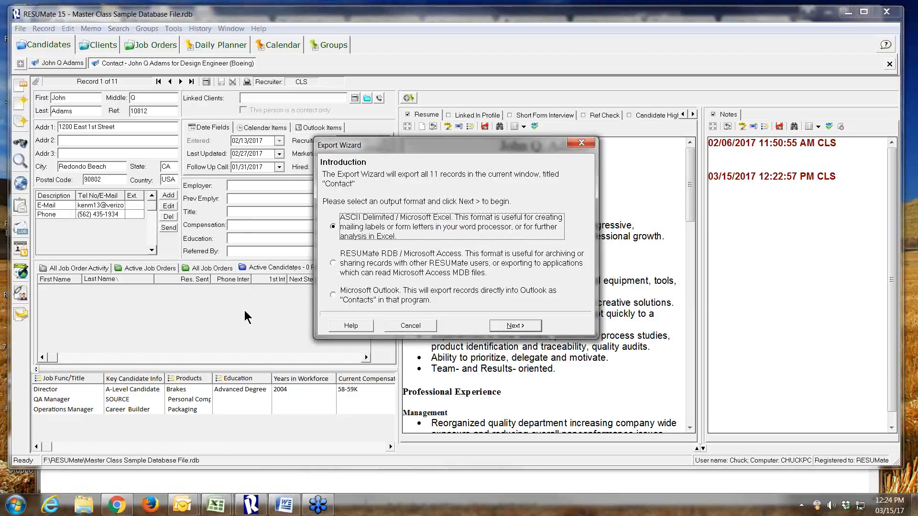
left_click(581, 143)
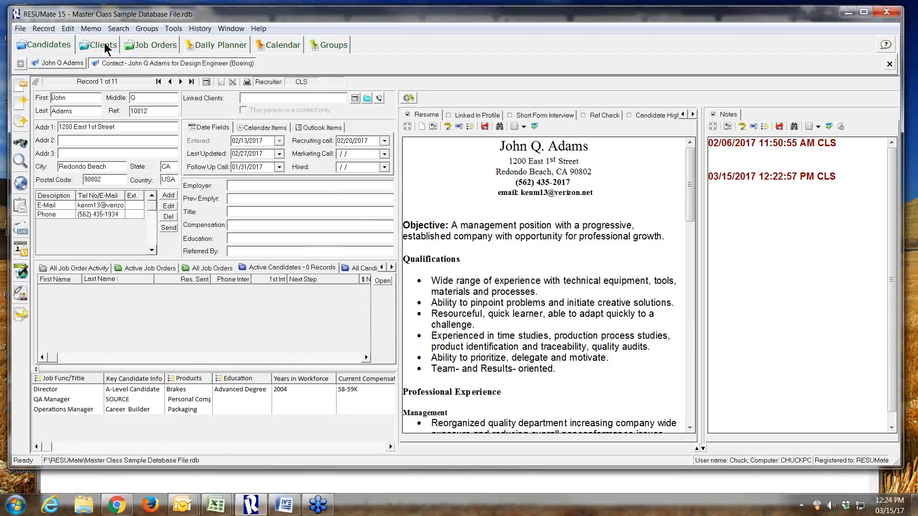
Return to the Boeing Design Engineer job order and compare its active job order activity with its list of all candidates
left_click(145, 47)
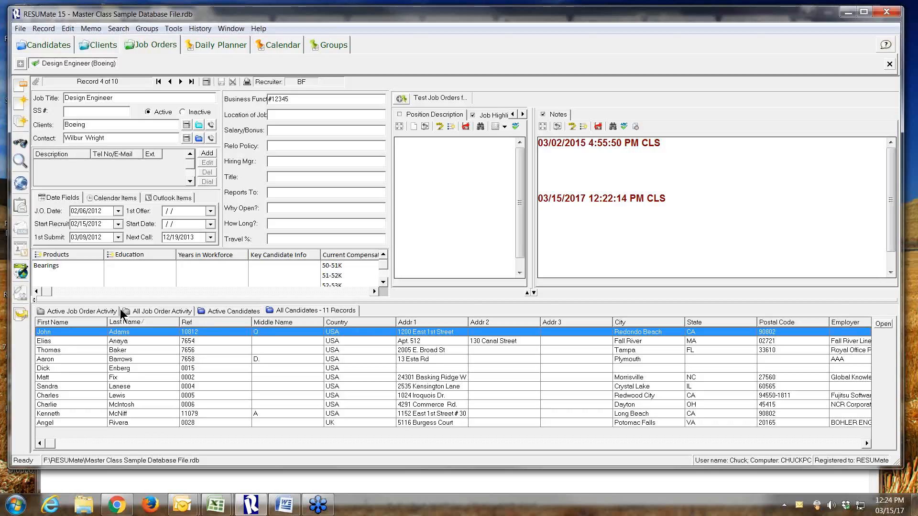
left_click(93, 311)
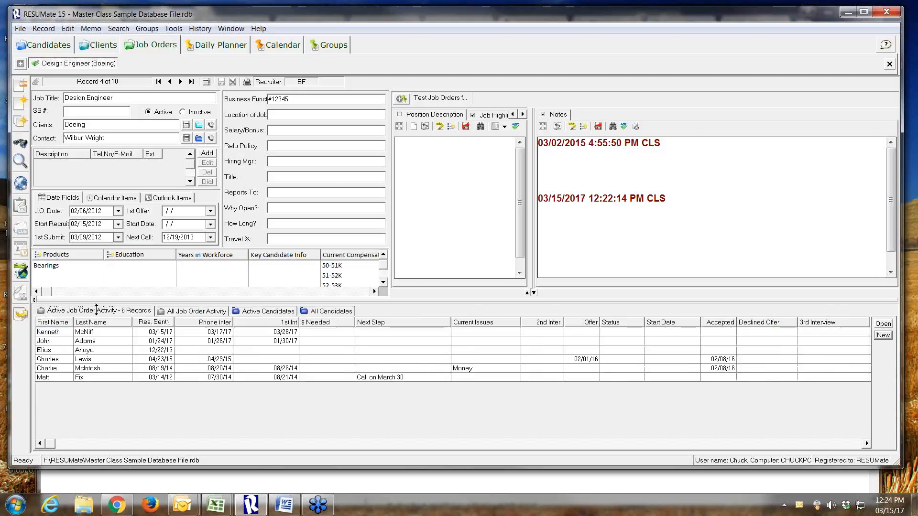
left_click(304, 311)
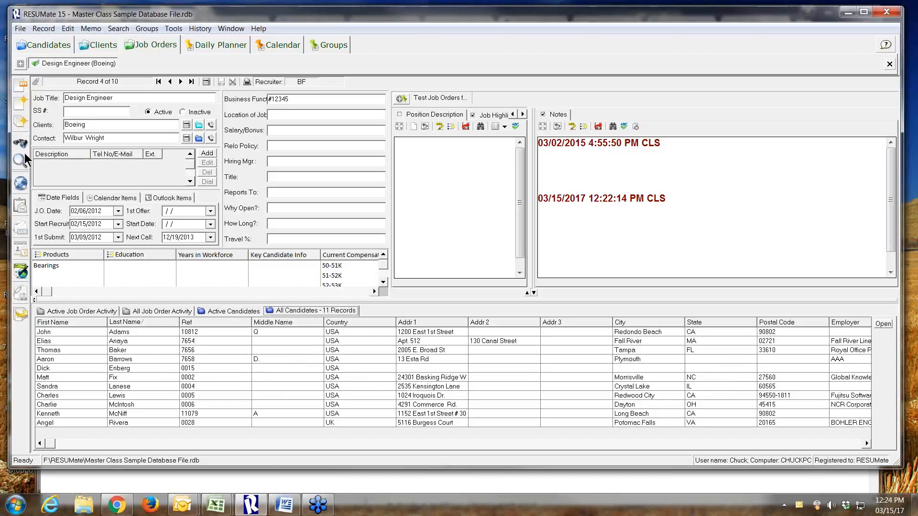
Return to the candidates and reopen the previously added Long Beach candidate's record from the list of recently viewed records
left_click(47, 43)
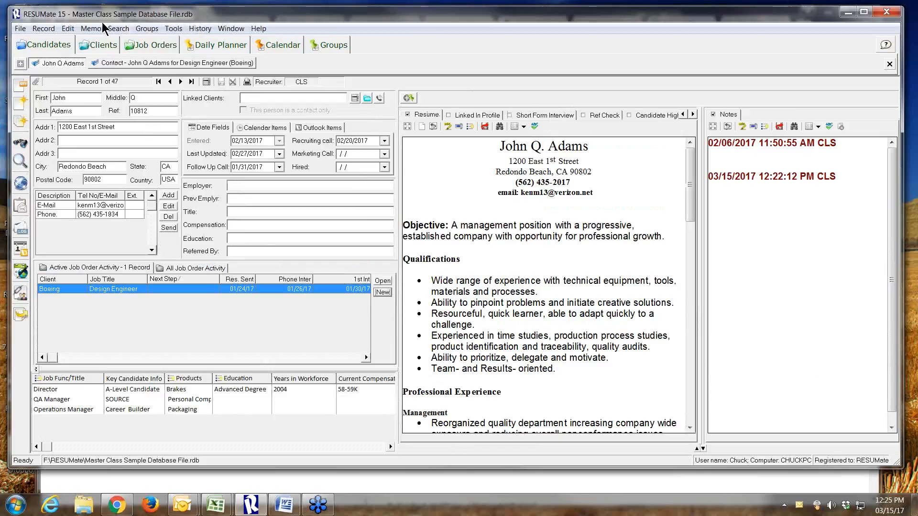
left_click(199, 29)
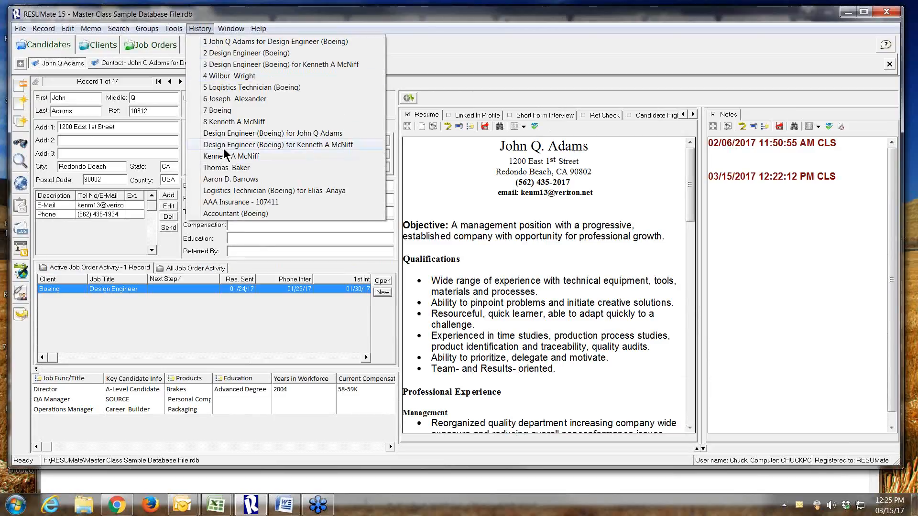
left_click(230, 123)
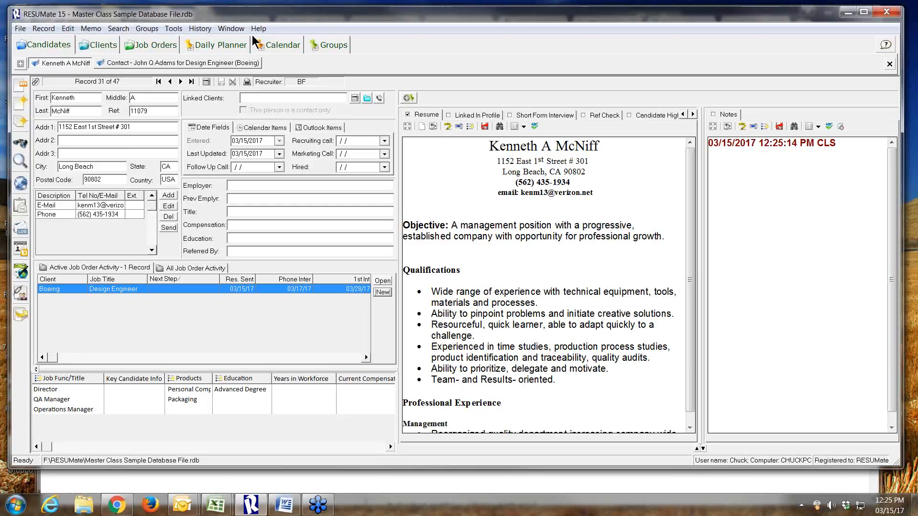
left_click(196, 29)
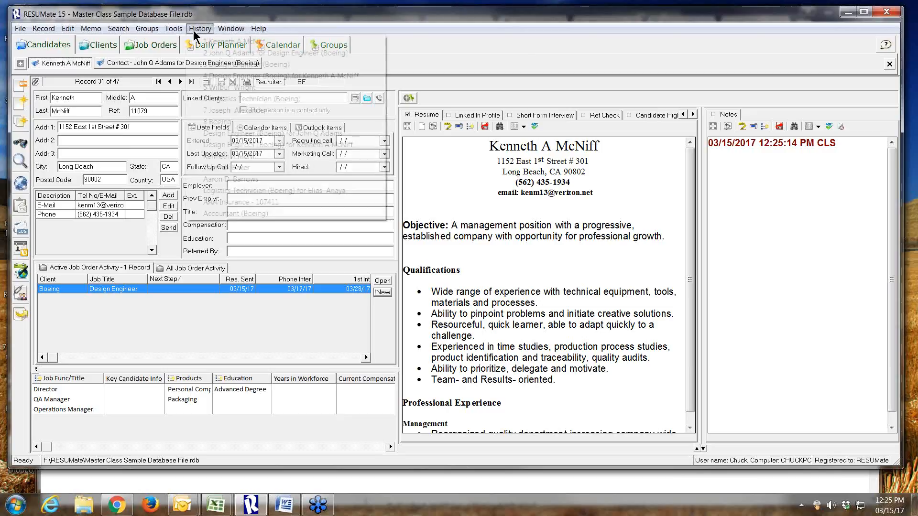
left_click(302, 240)
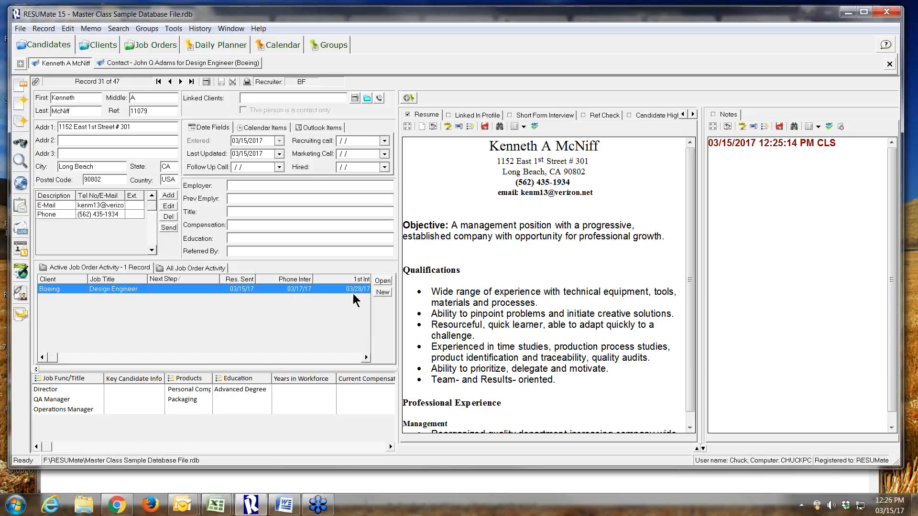
Start a new job order activity record for the candidate, view the selectable job orders, and abandon the record
left_click(382, 292)
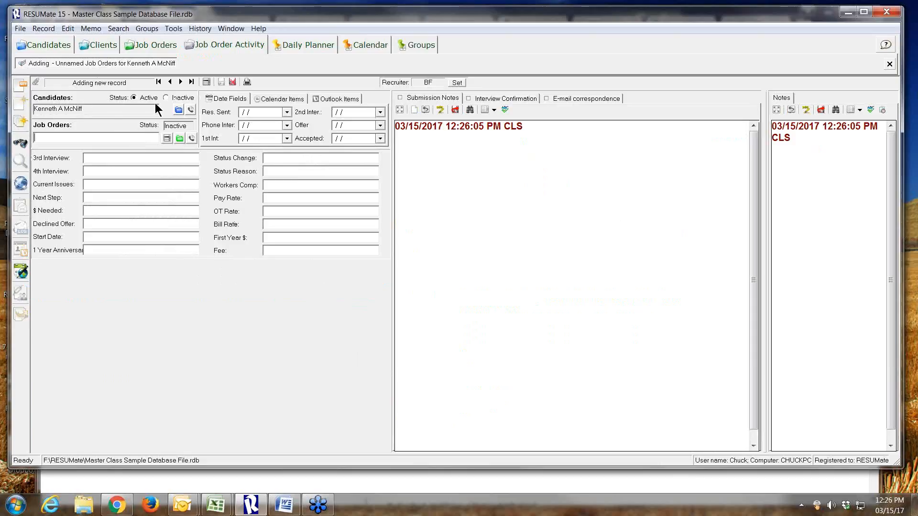
left_click(167, 139)
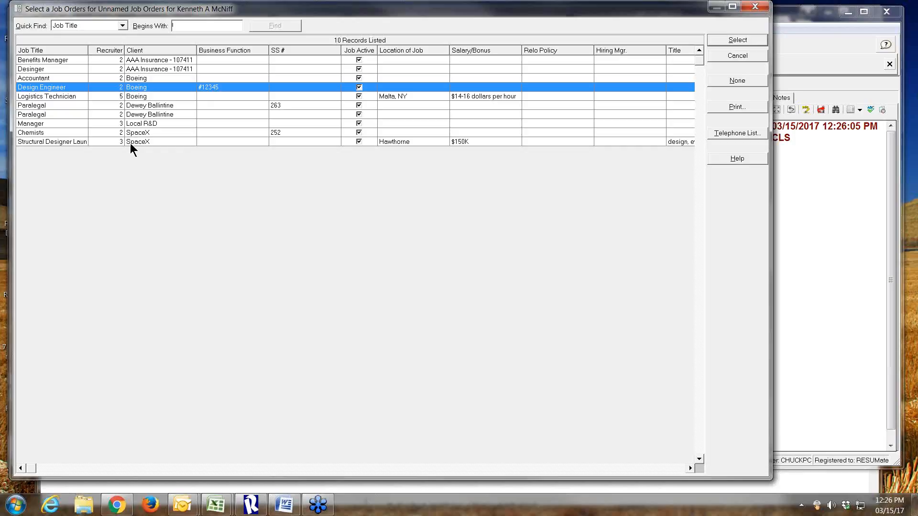
left_click(737, 56)
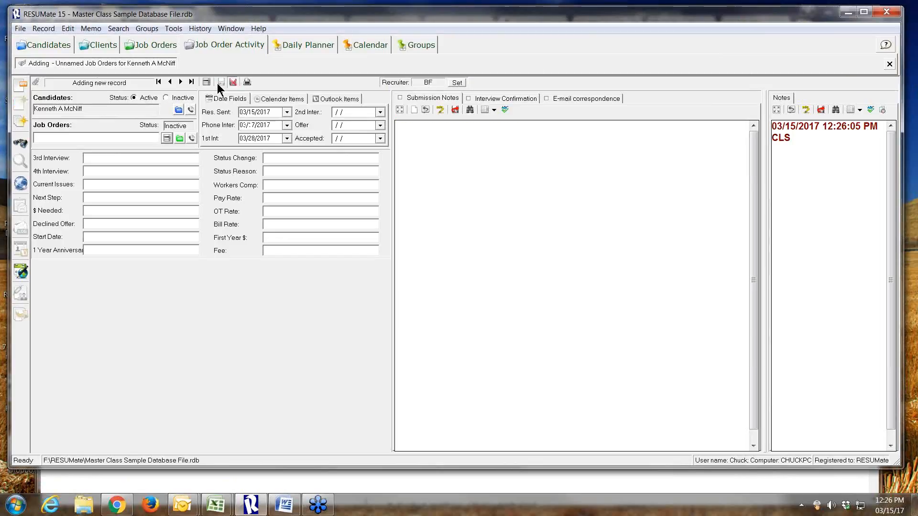
left_click(219, 84)
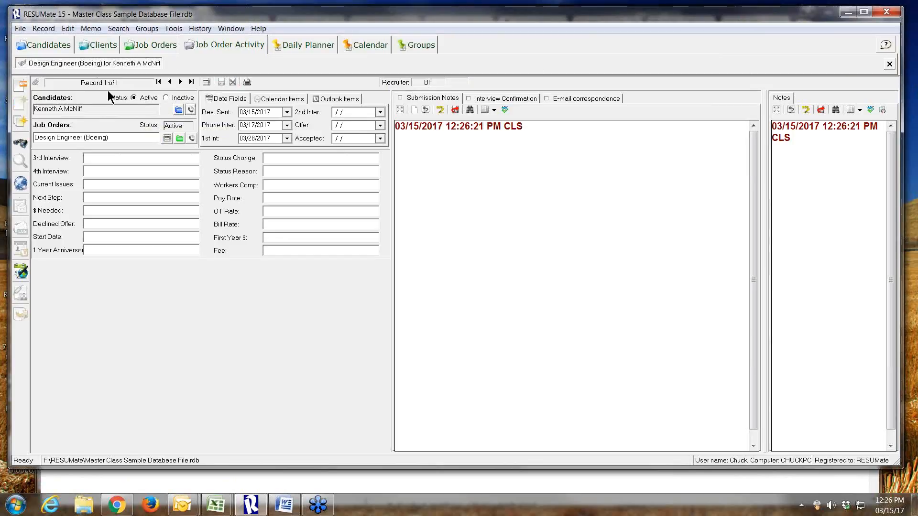
Search the candidates for the memo keyword "engineer", showing the results in a new window
left_click(33, 47)
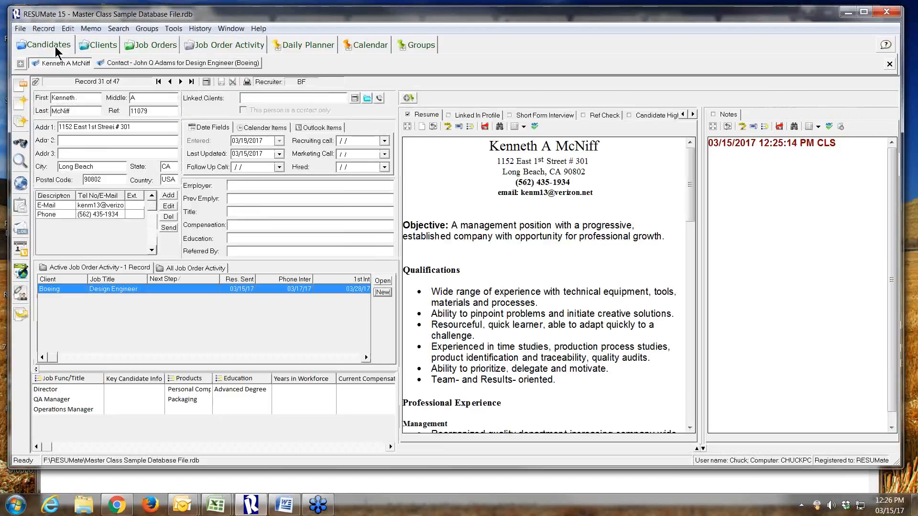
left_click(19, 163)
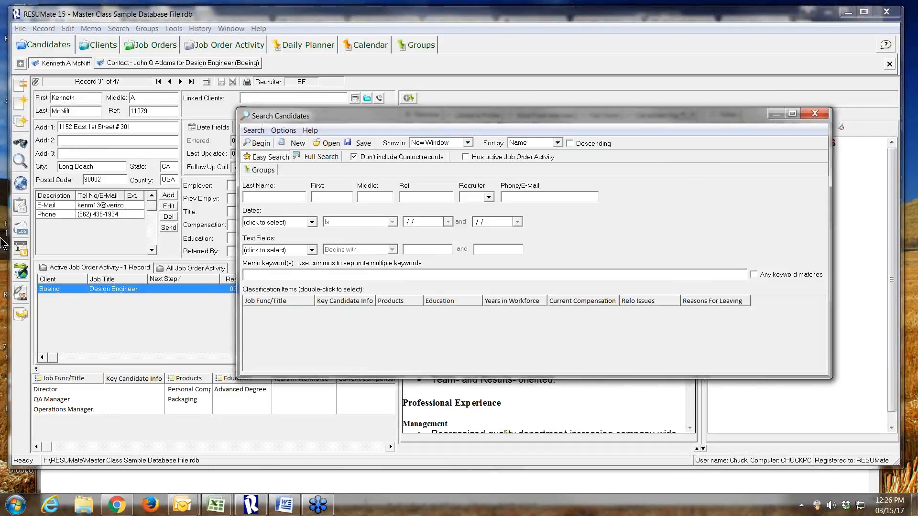
left_click(254, 275)
type("engineer")
left_click(257, 143)
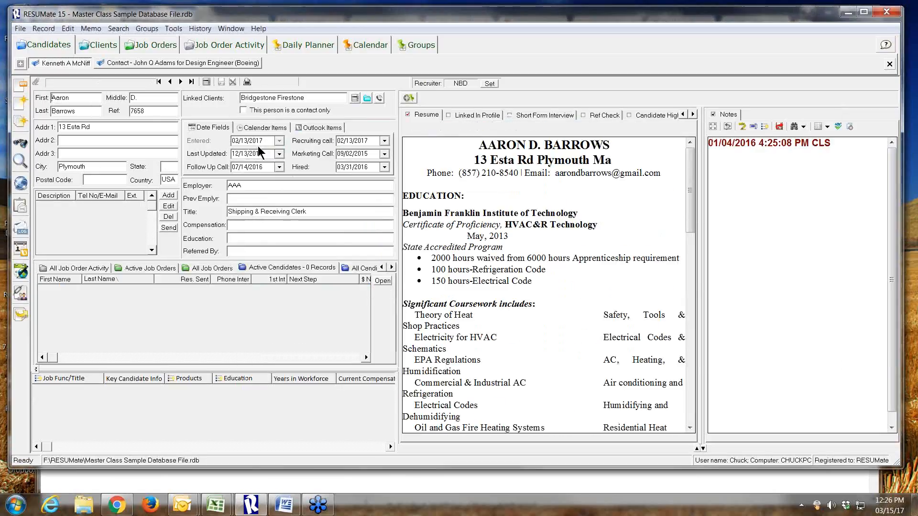
left_click(506, 298)
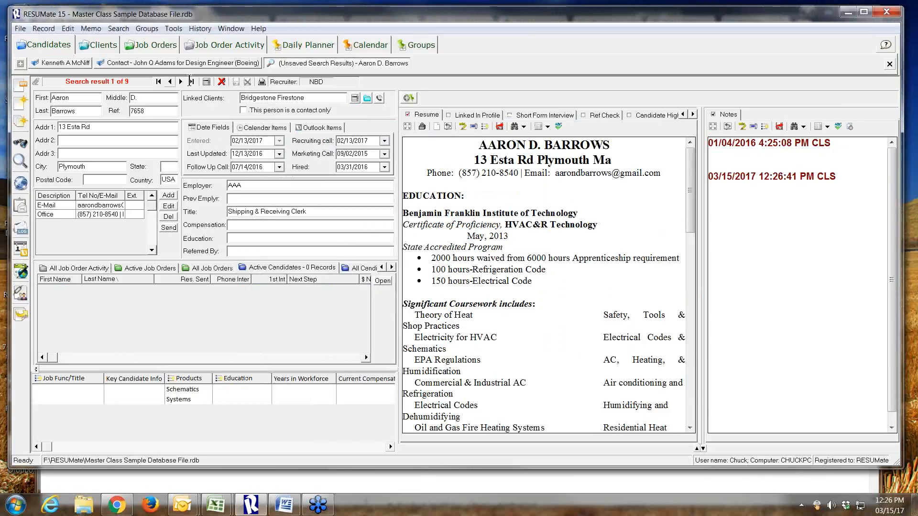
Go through the engineer search results, exclude unwanted candidates, and refresh the search
left_click(222, 82)
key("Page_Down")
key("Page_Down")
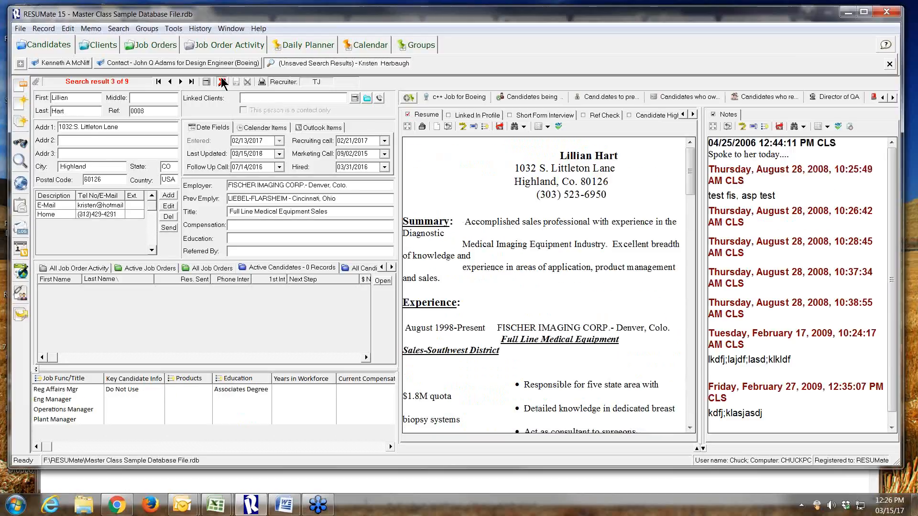
left_click(181, 82)
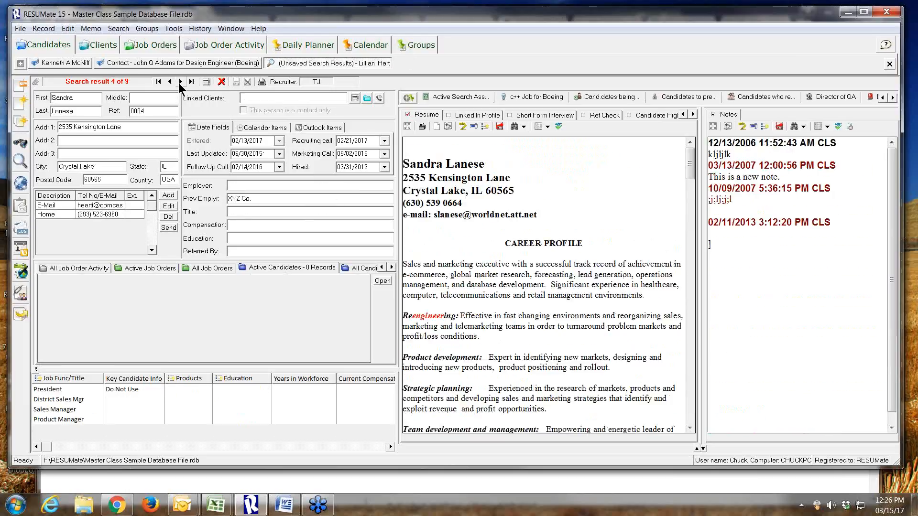
left_click(180, 81)
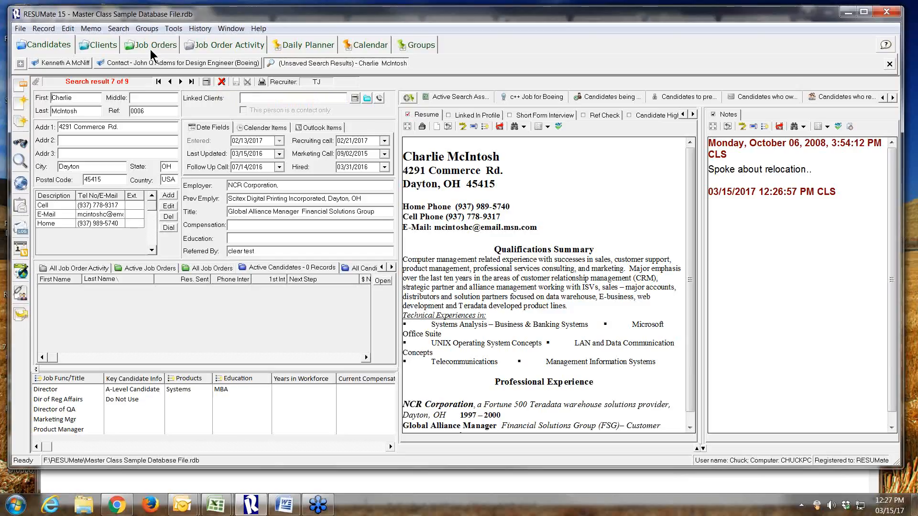
left_click(112, 30)
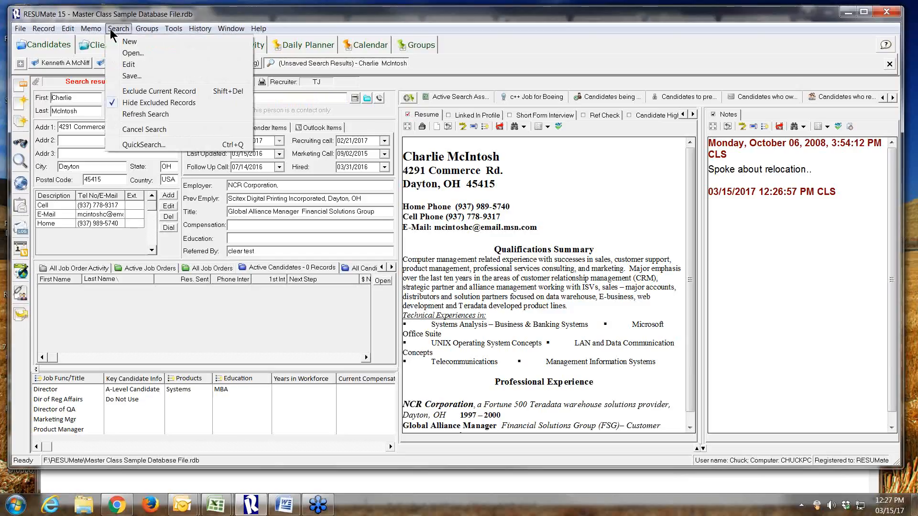
left_click(132, 114)
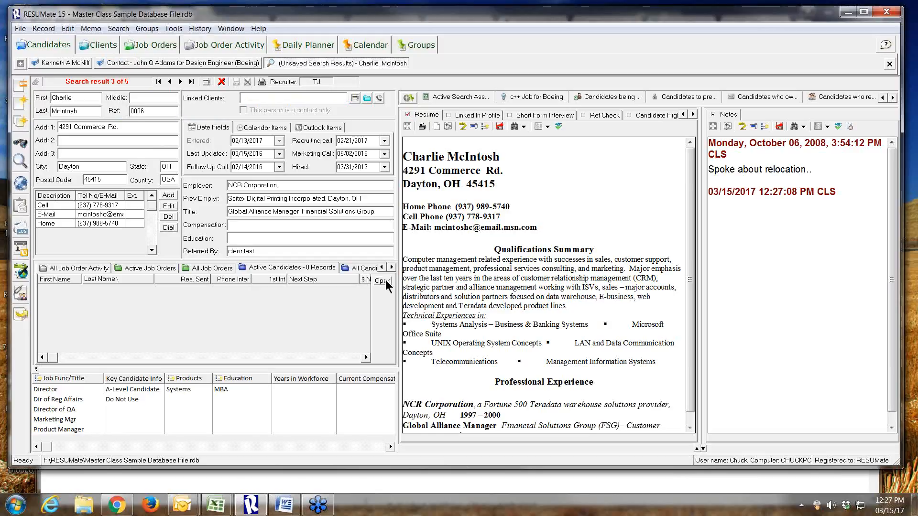
Show the candidate's full job order activity, and try bulk-assigning the search results to the Manager (Local R&D) job order
left_click(89, 268)
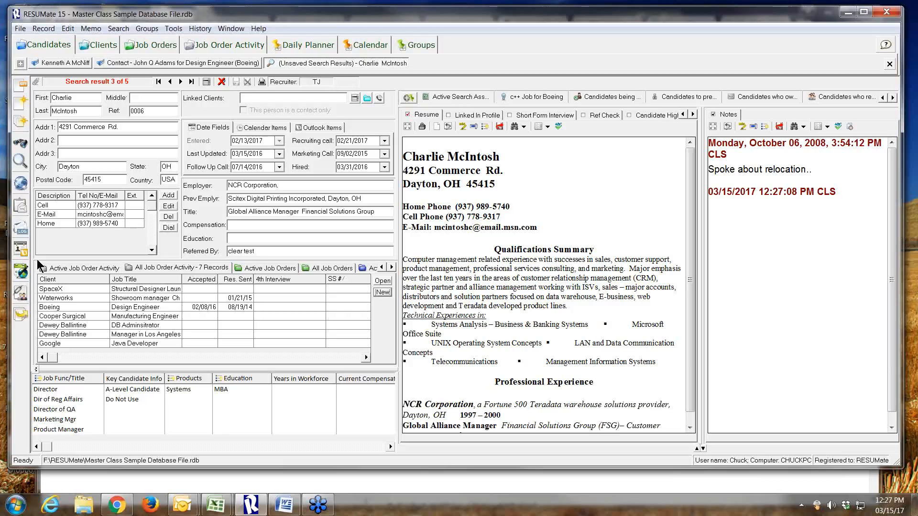
left_click(21, 296)
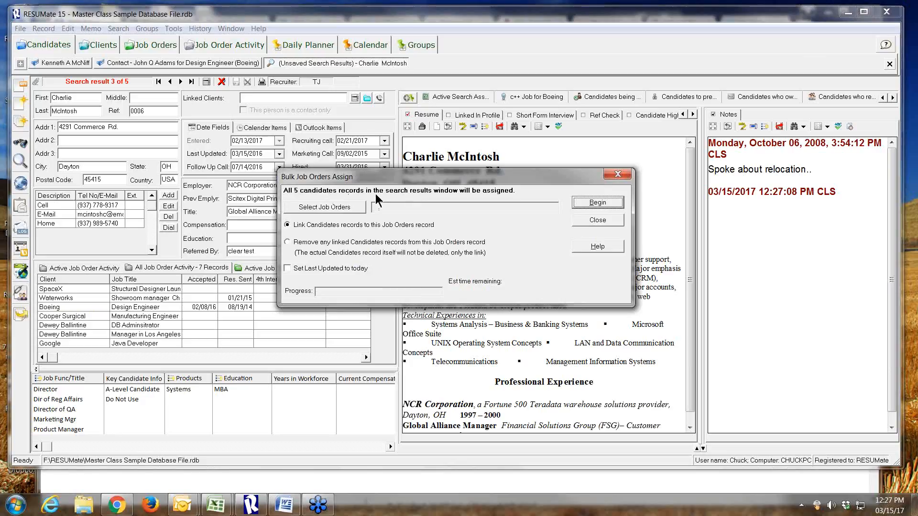
left_click(332, 205)
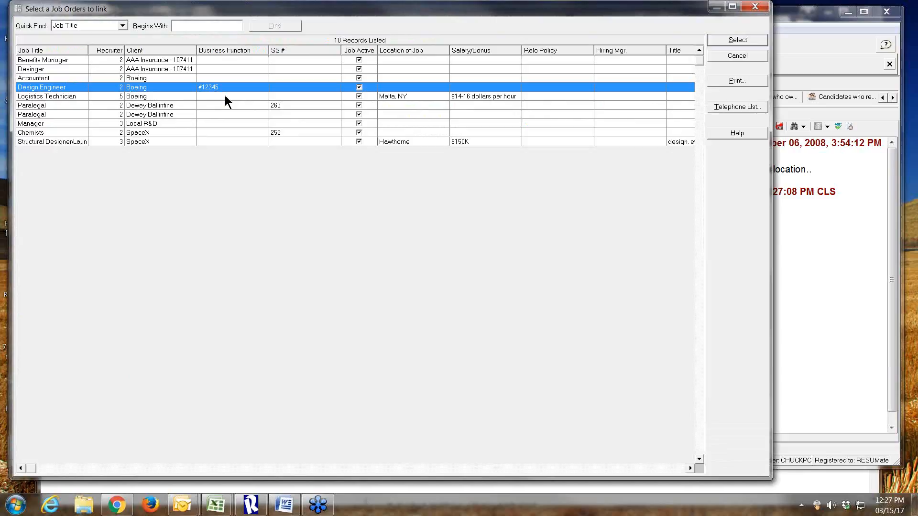
left_click(165, 123)
left_click(719, 39)
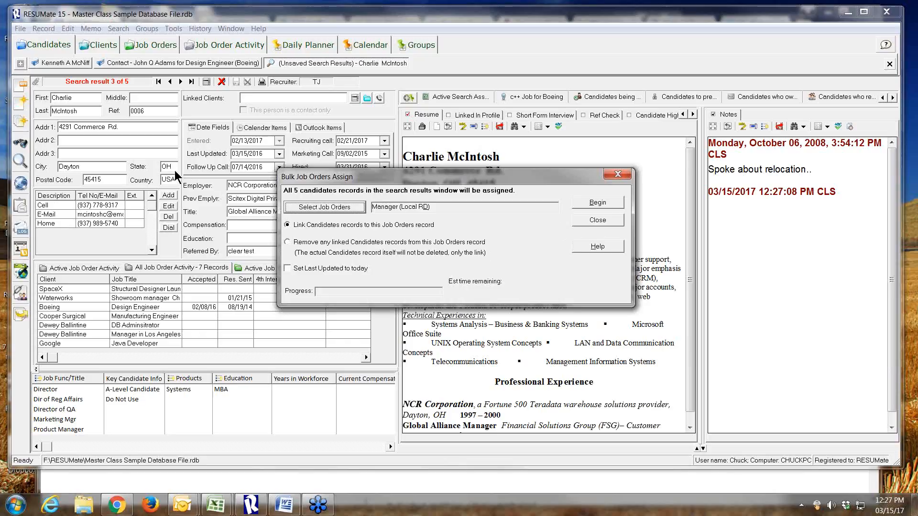
left_click(618, 174)
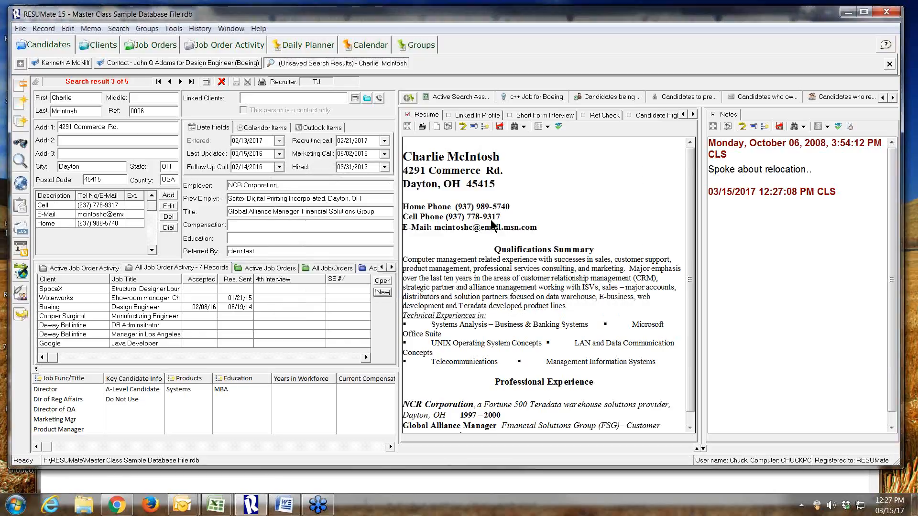
Close the engineer search results without saving the search criteria
left_click(341, 167)
type("3")
left_click(889, 64)
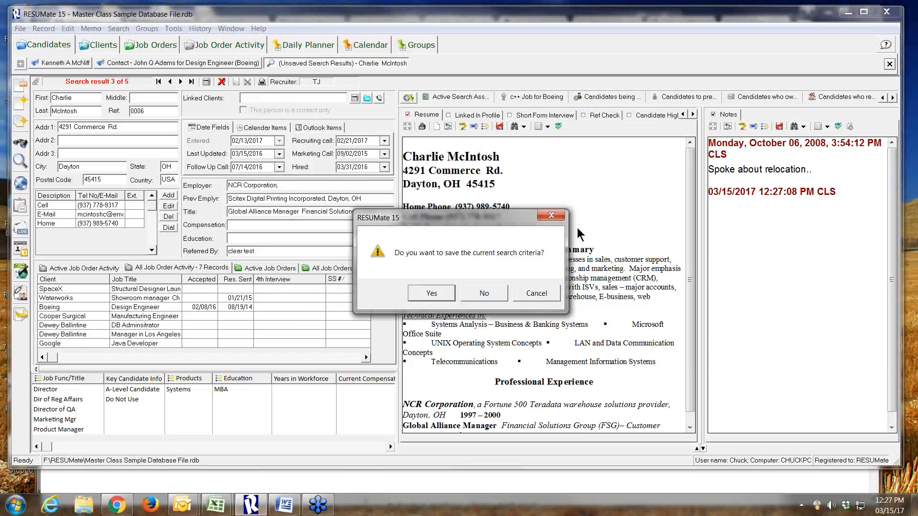
left_click(483, 294)
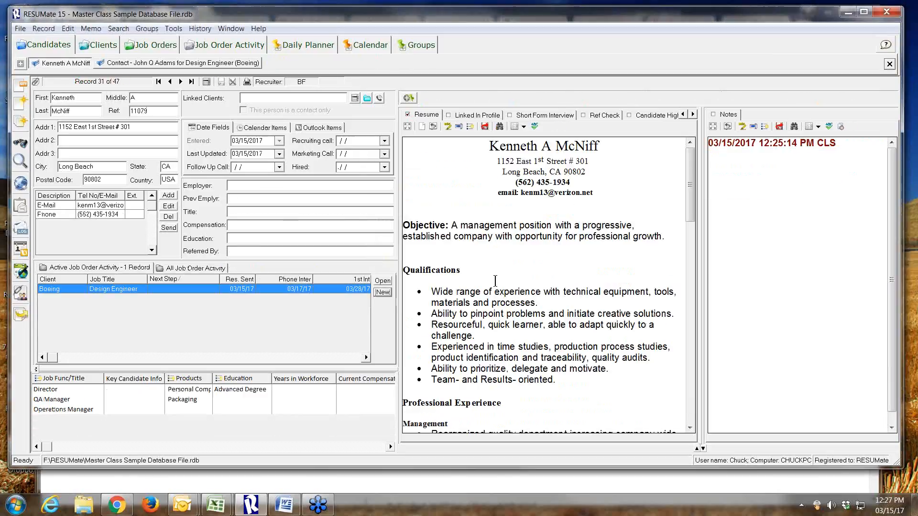
Open the current candidate's Boeing Design Engineer job order activity record from the active job order activity list
left_click(47, 42)
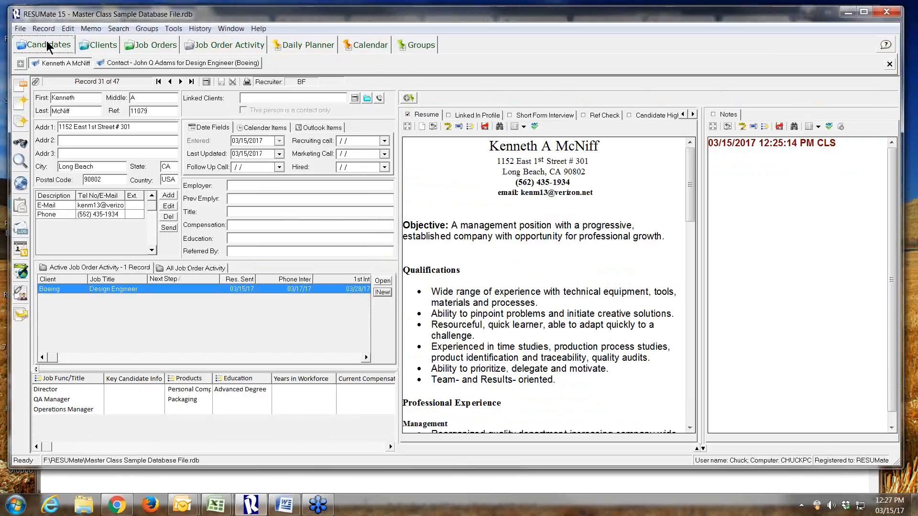
left_click(80, 65)
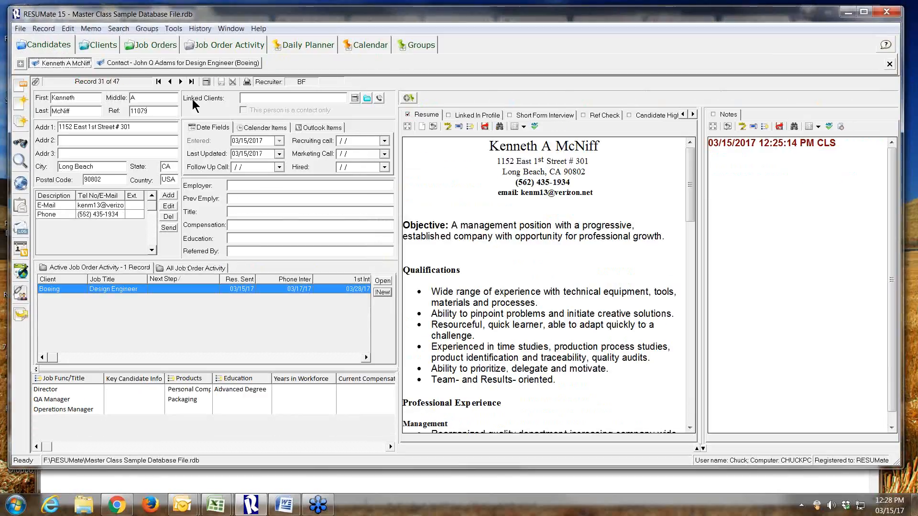
left_click(382, 282)
left_click(381, 282)
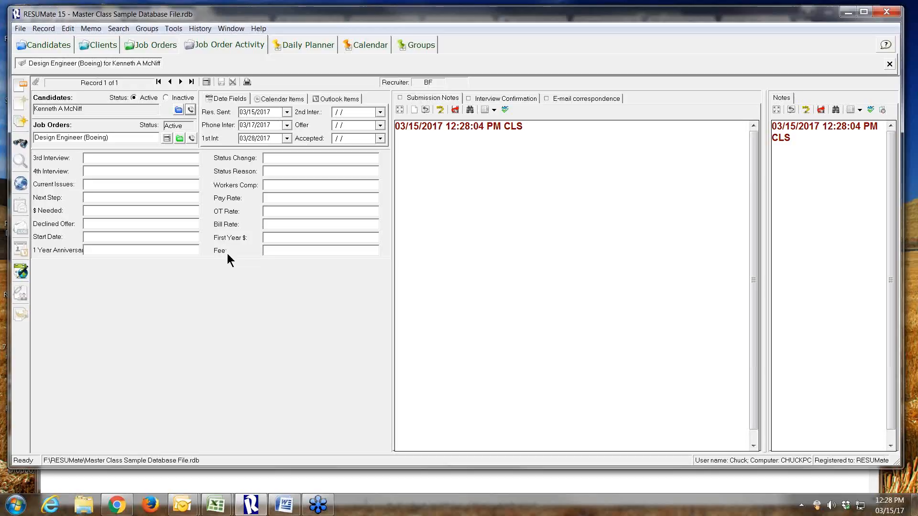
Open the database settings and examine the field labels for Clients, Job Orders and Job Order Activity
left_click(20, 29)
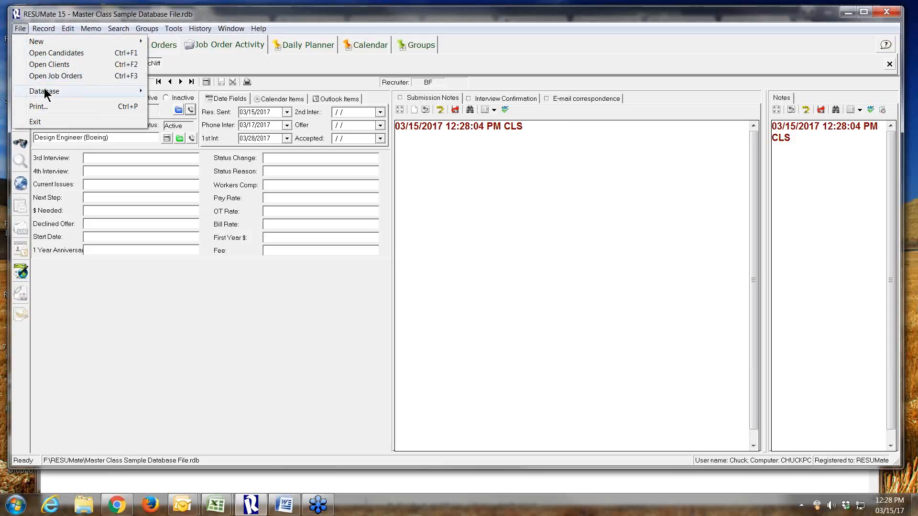
mouse_move(40, 93)
mouse_move(346, 146)
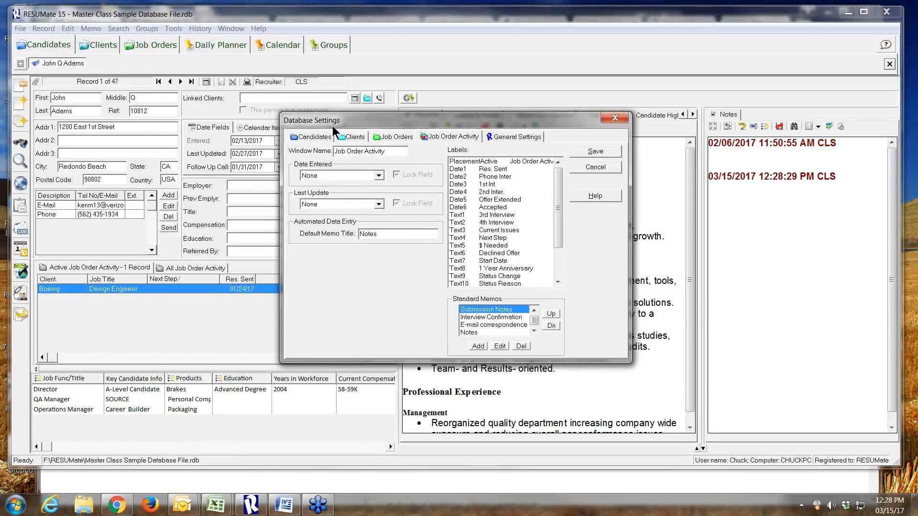
left_click(356, 137)
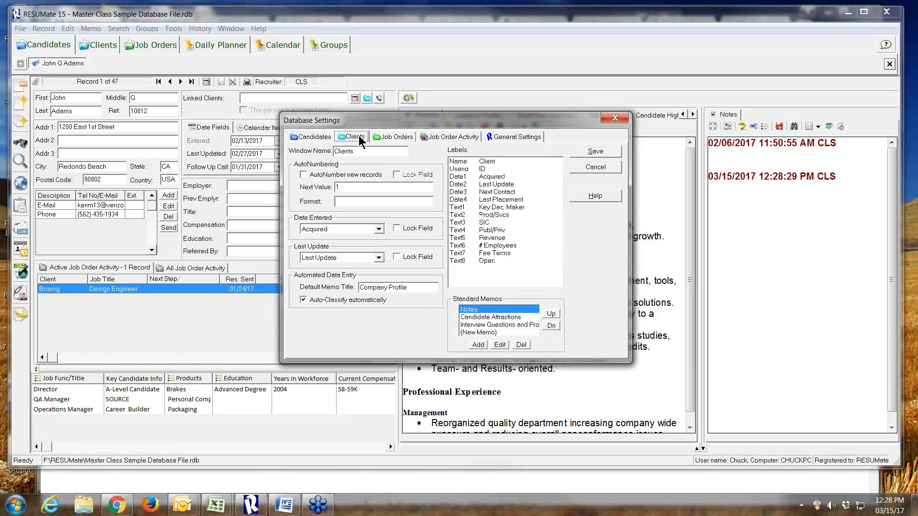
left_click(395, 137)
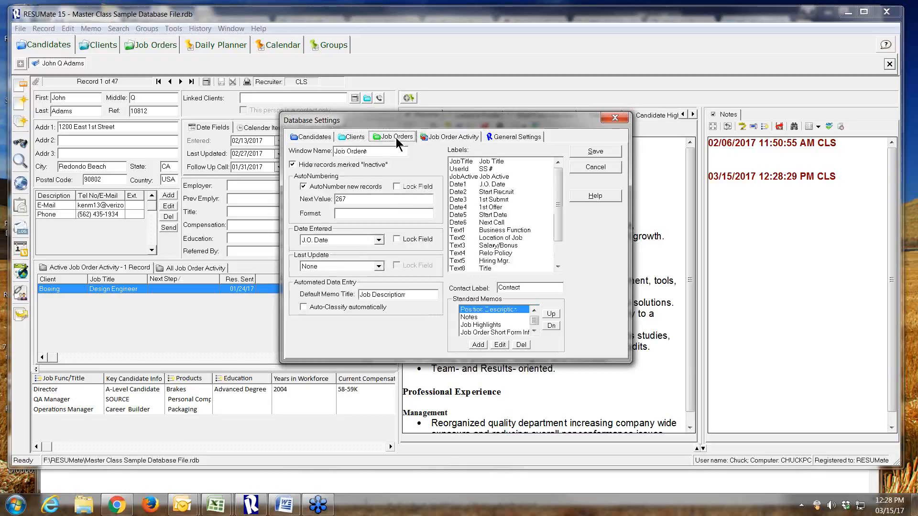
left_click(437, 137)
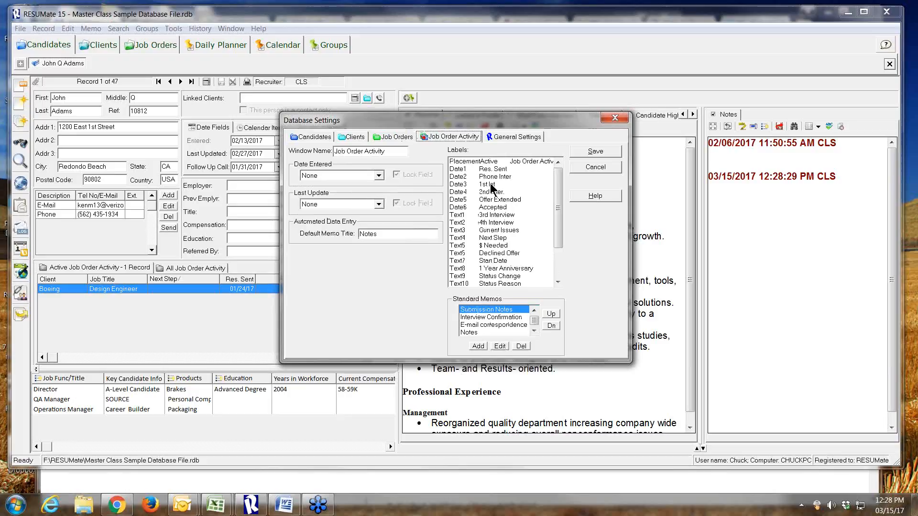
Open the Job Order Activity's Text2 label for editing, and close the database settings without saving
double_click(494, 223)
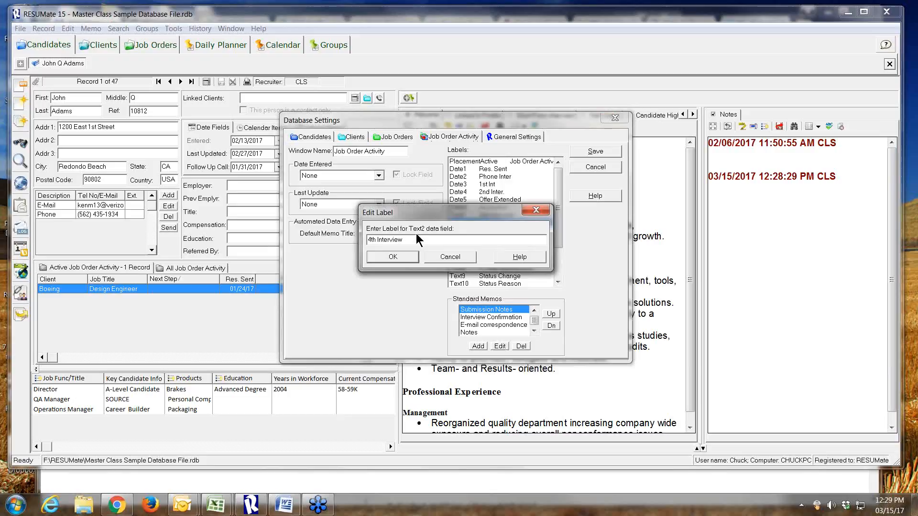
left_click_drag(416, 238, 269, 237)
left_click(443, 257)
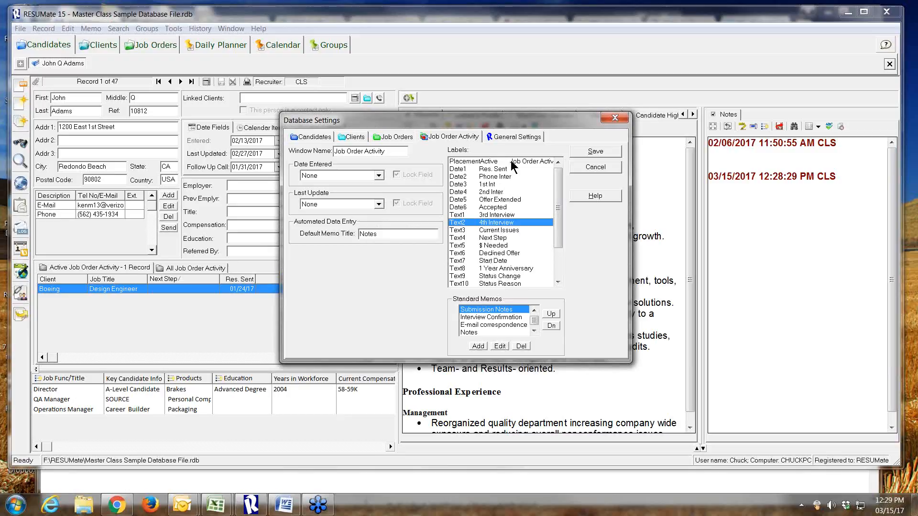
left_click(594, 166)
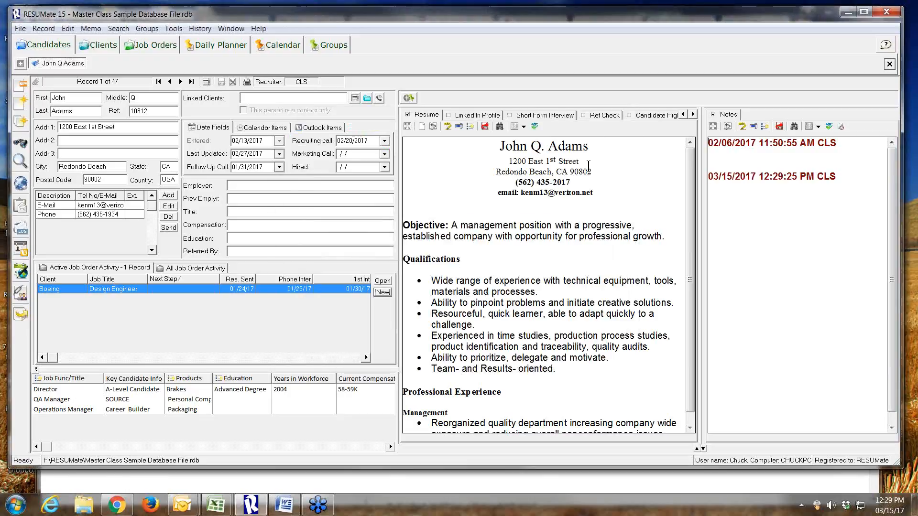
Go through the first candidate's Design Engineer activity and the related client and job order records, ending on Boeing's contact list
left_click(382, 281)
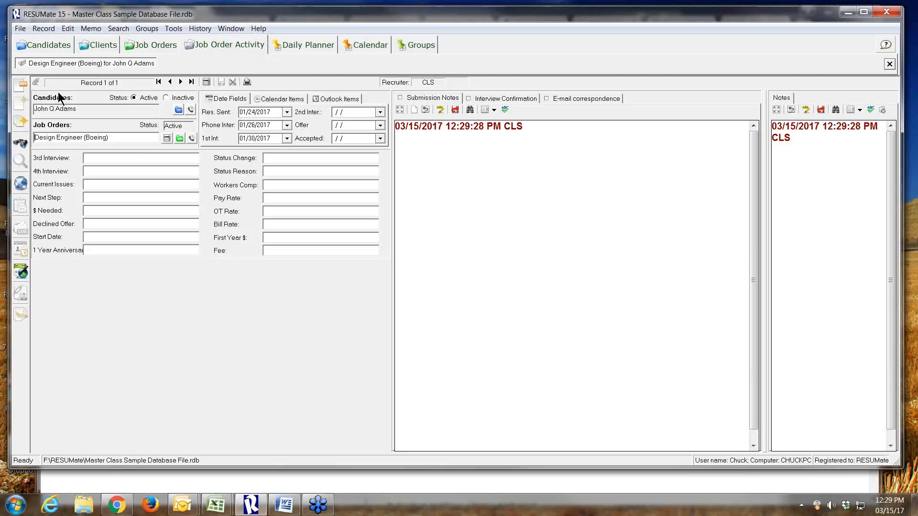
left_click(43, 47)
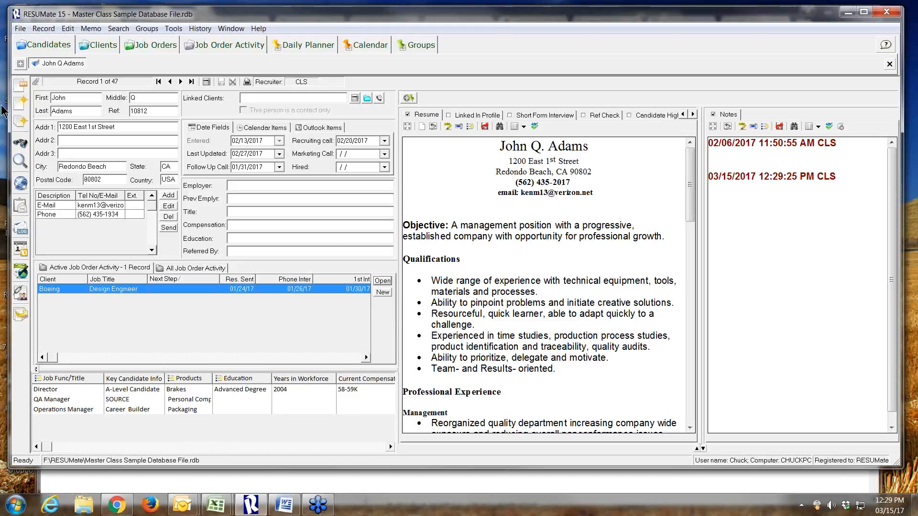
left_click(100, 46)
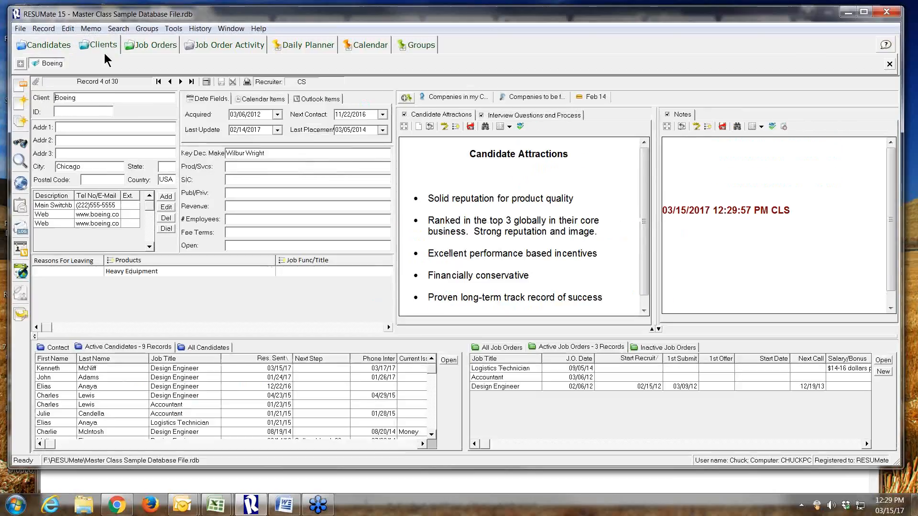
left_click(154, 45)
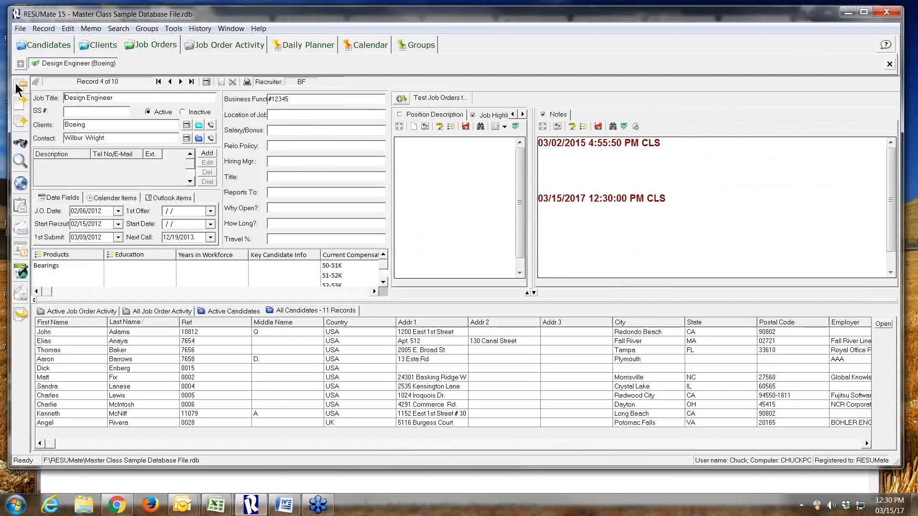
left_click(88, 50)
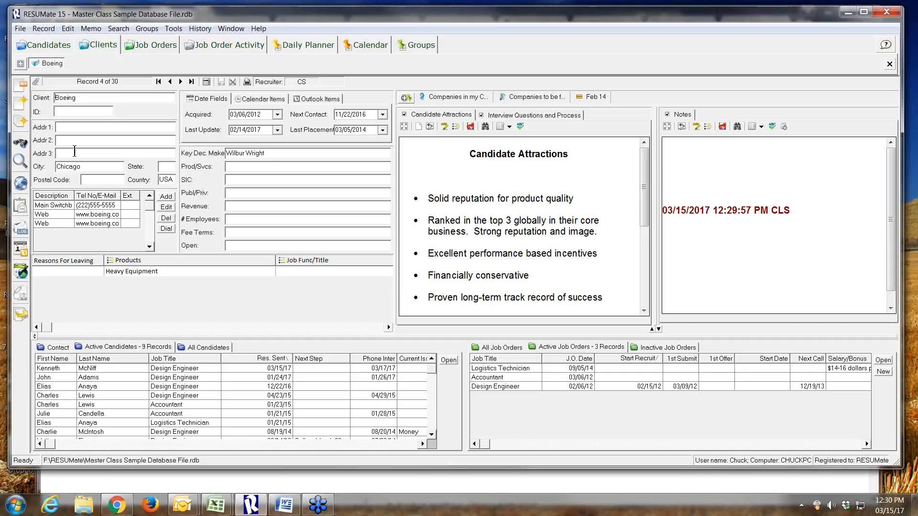
left_click(59, 347)
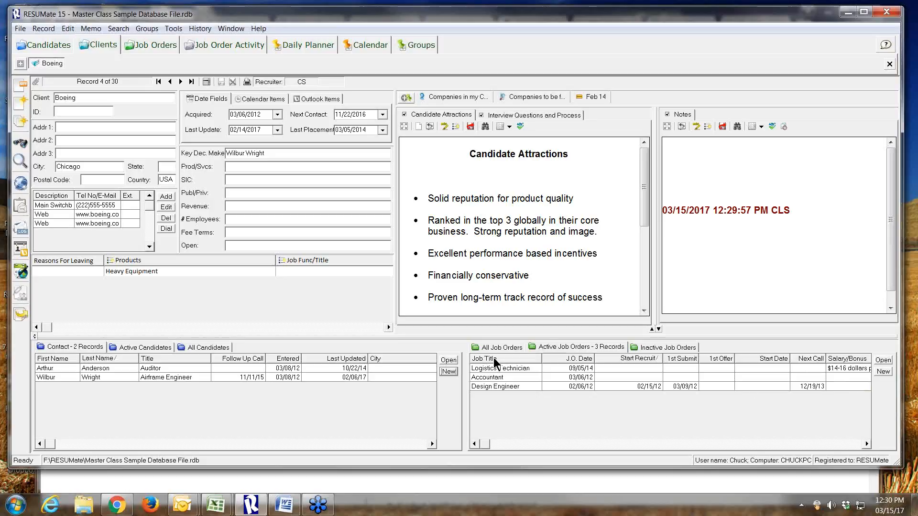
Start a new active job order for Boeing, and open its contact choices without selecting one
left_click(882, 372)
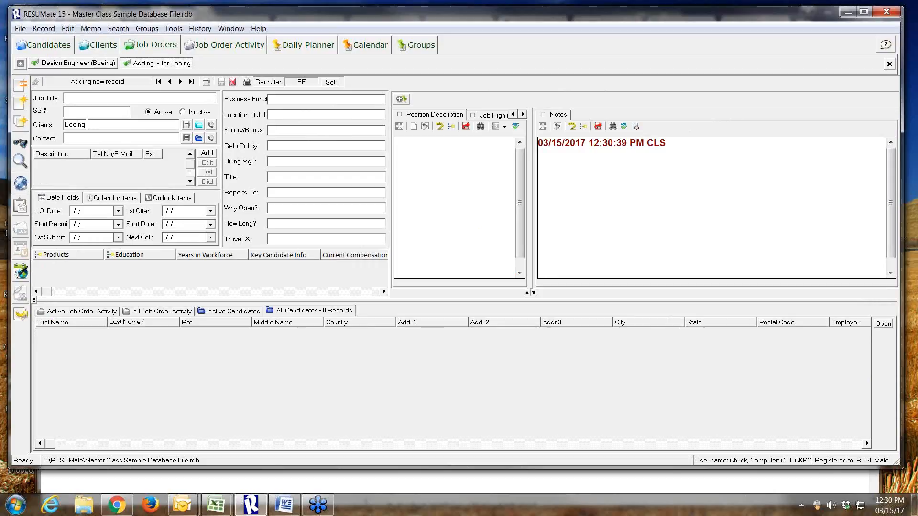
left_click(91, 125)
left_click(185, 139)
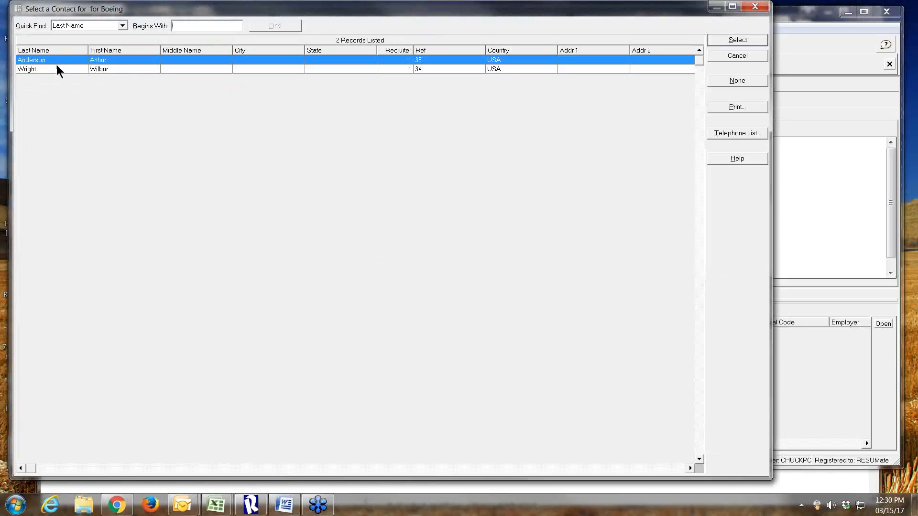
left_click(722, 57)
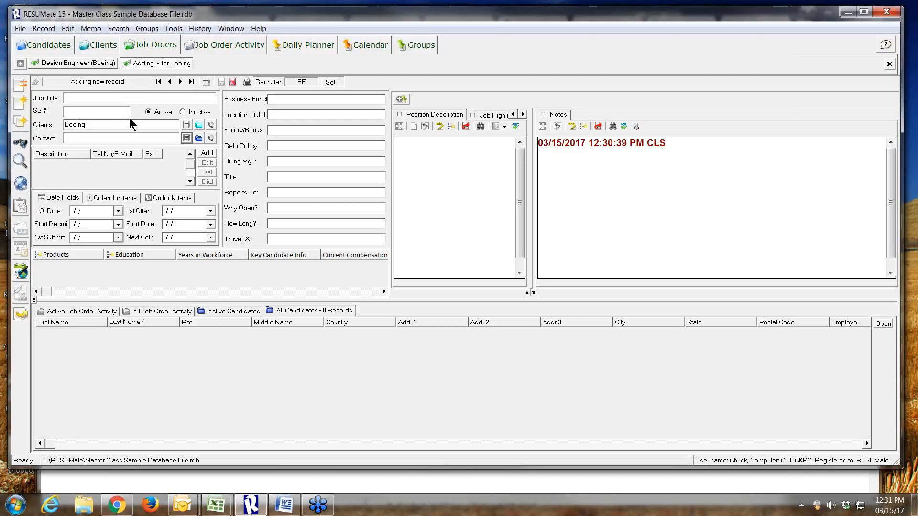
Return to the candidate records
left_click(32, 46)
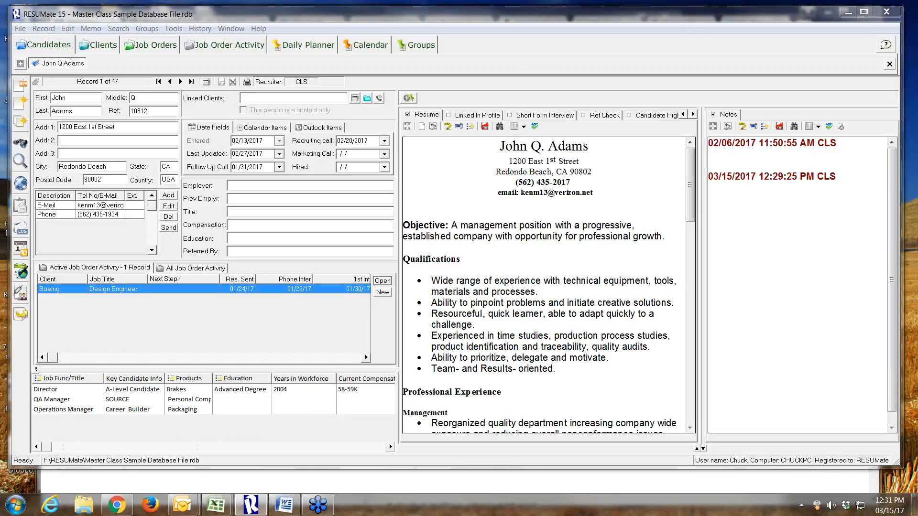
left_click(247, 200)
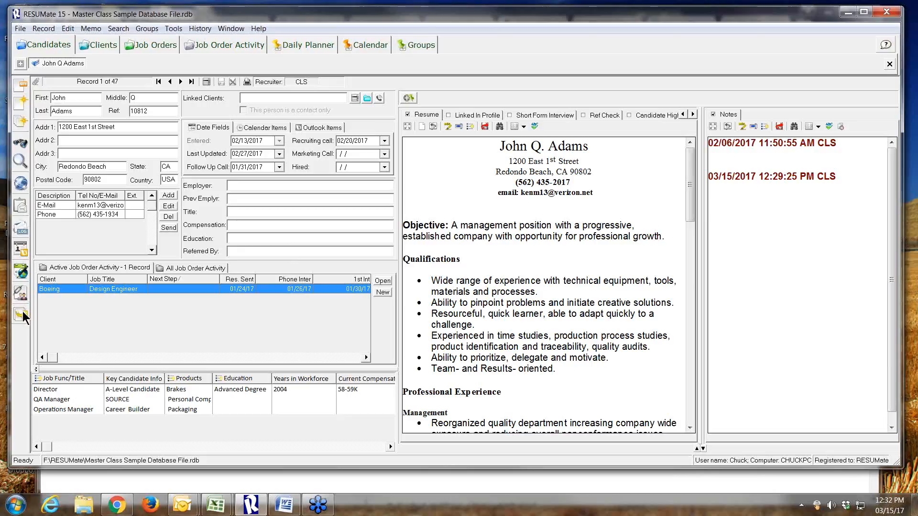
Open the export wizard for the full set of candidate records, and close it without exporting
left_click(22, 311)
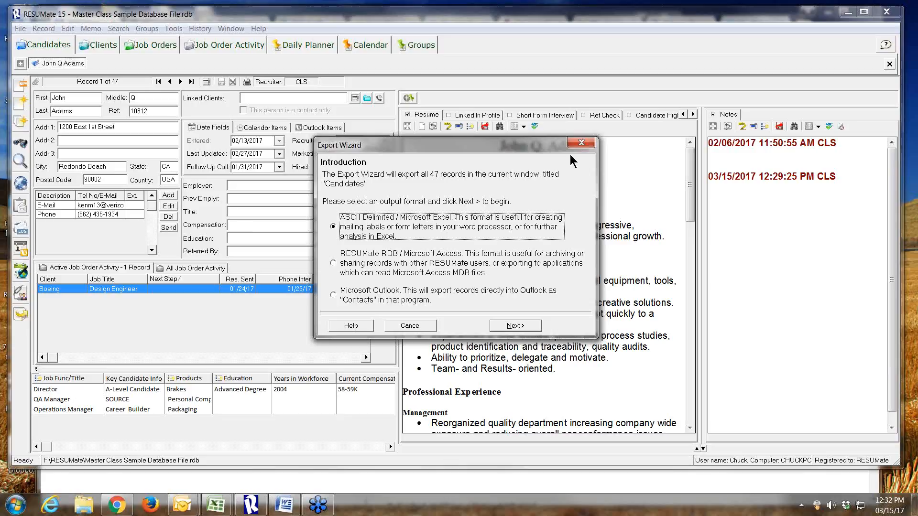
left_click(581, 142)
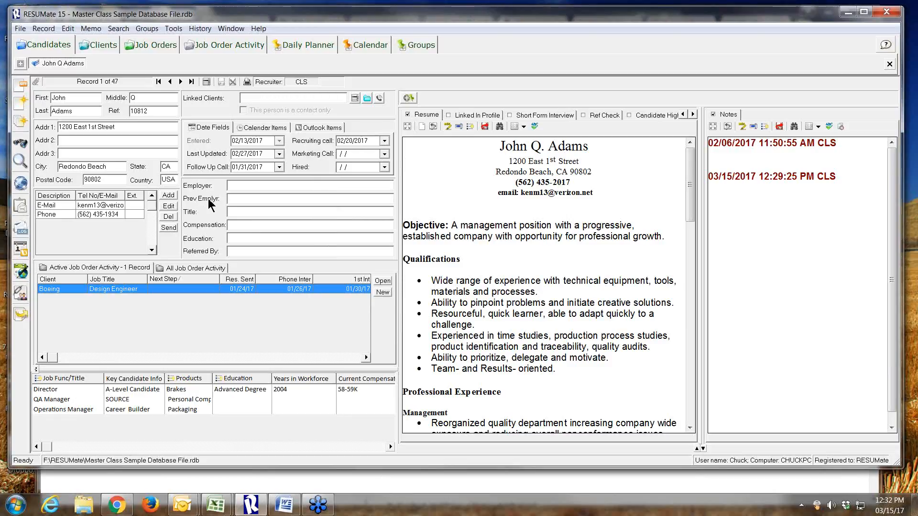
left_click(234, 187)
Show the list of groups and open the form for adding a new group, without creating one
left_click(405, 44)
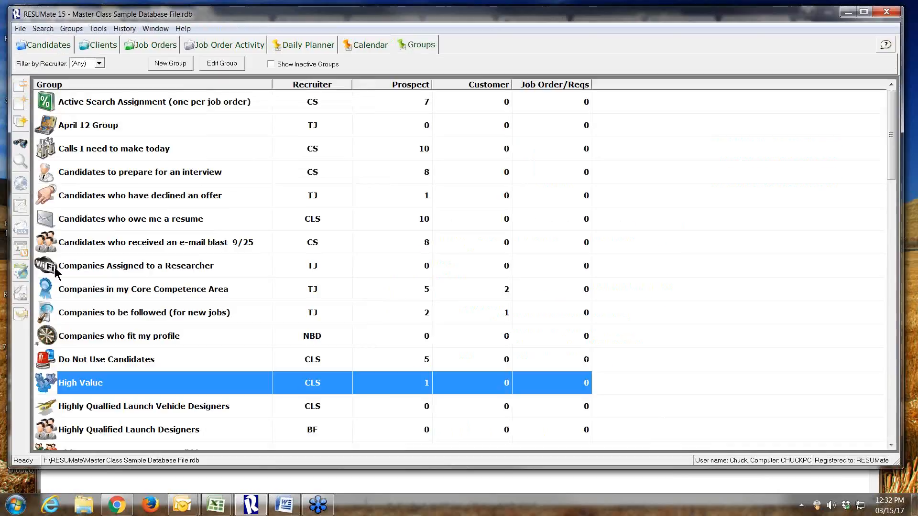
left_click(151, 61)
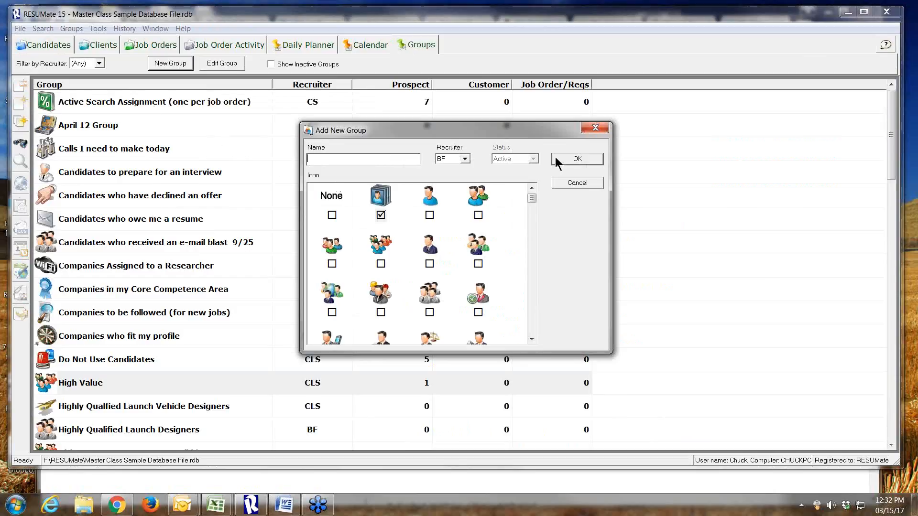
left_click(584, 184)
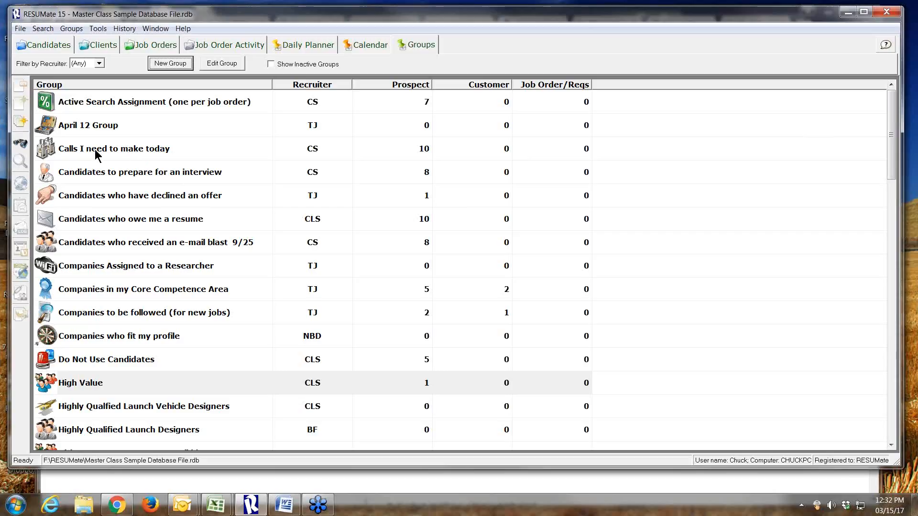
Open the "Calls I need to make today" group and review the fields available for a direct Microsoft Excel export, without exporting
left_click(117, 149)
double_click(117, 149)
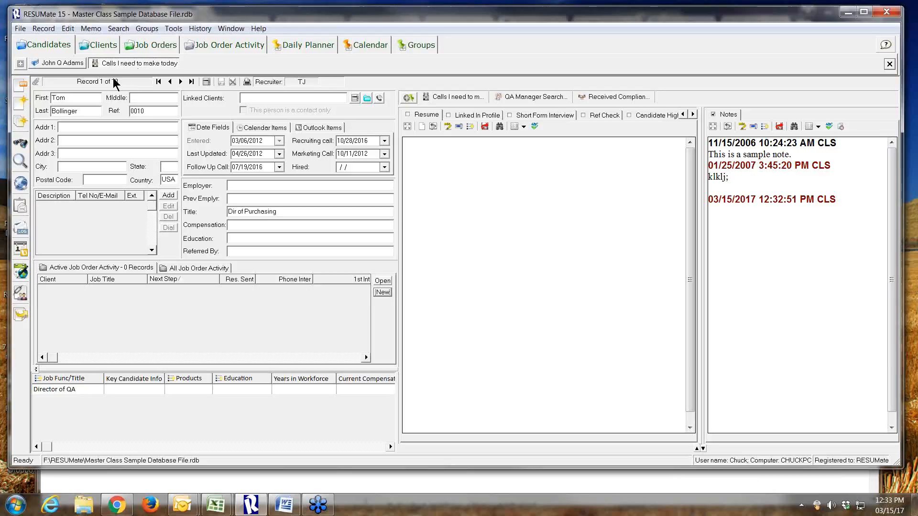
left_click(21, 314)
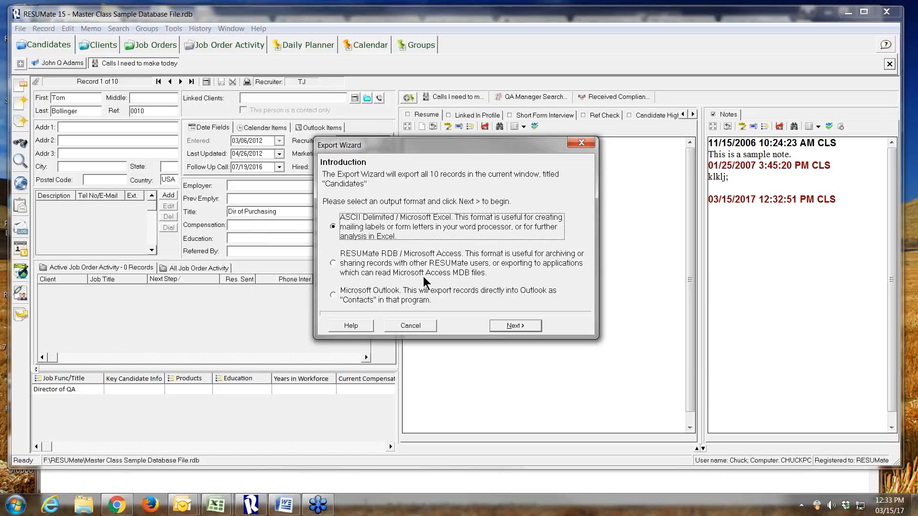
left_click(509, 325)
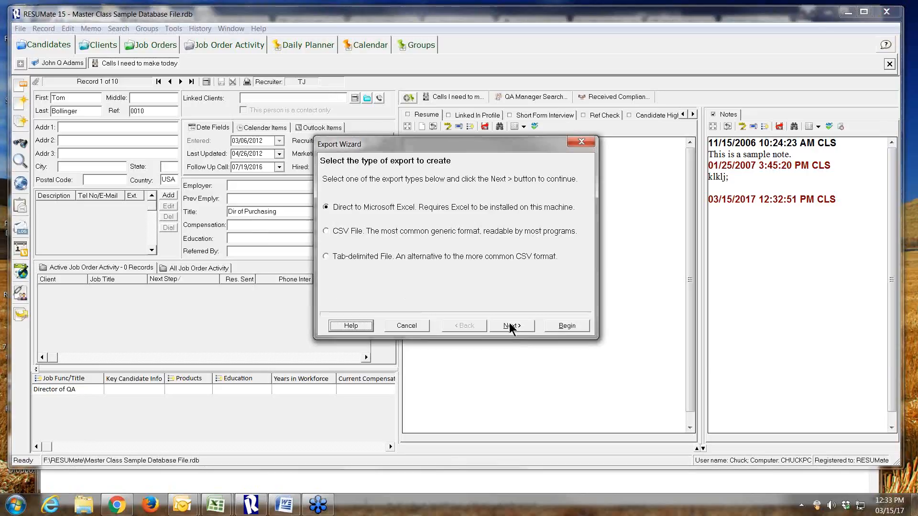
left_click(509, 326)
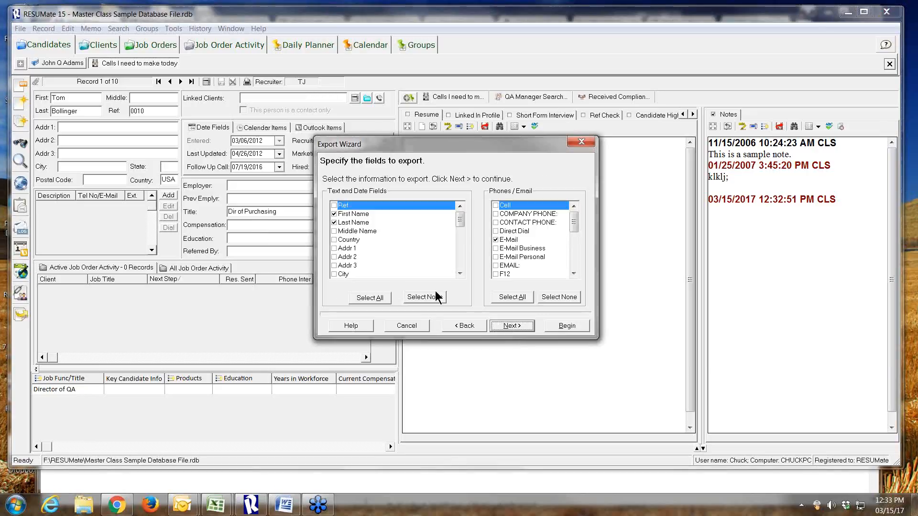
left_click(460, 273)
scroll(459, 273, "down", 3)
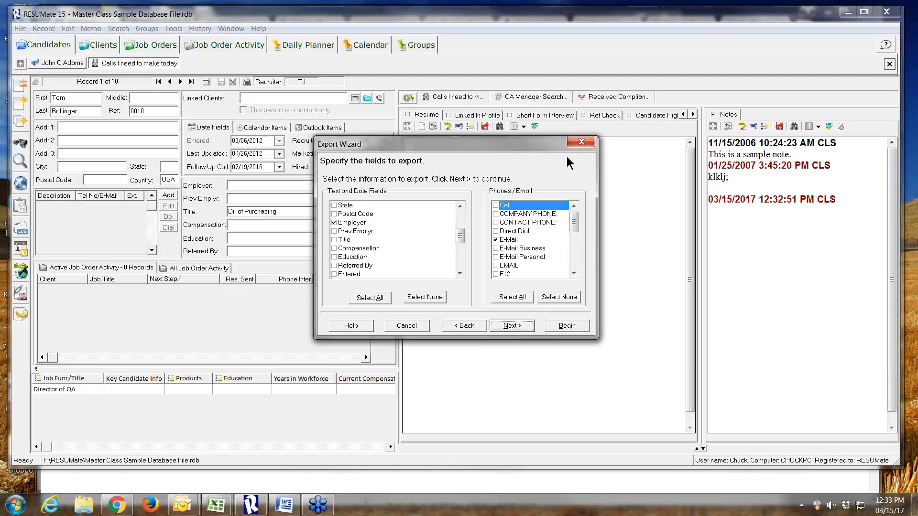
left_click(582, 142)
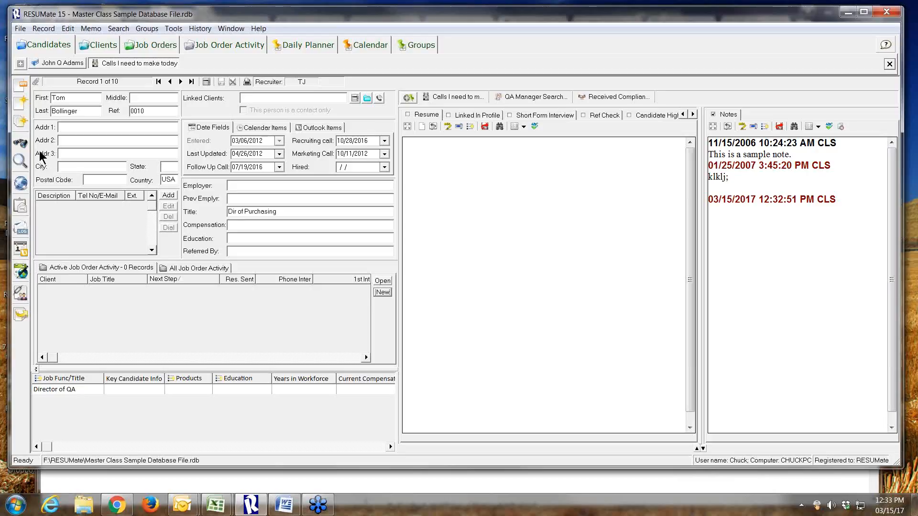
Return to the first candidate's record and open the linked Boeing Design Engineer job order activity
left_click(56, 64)
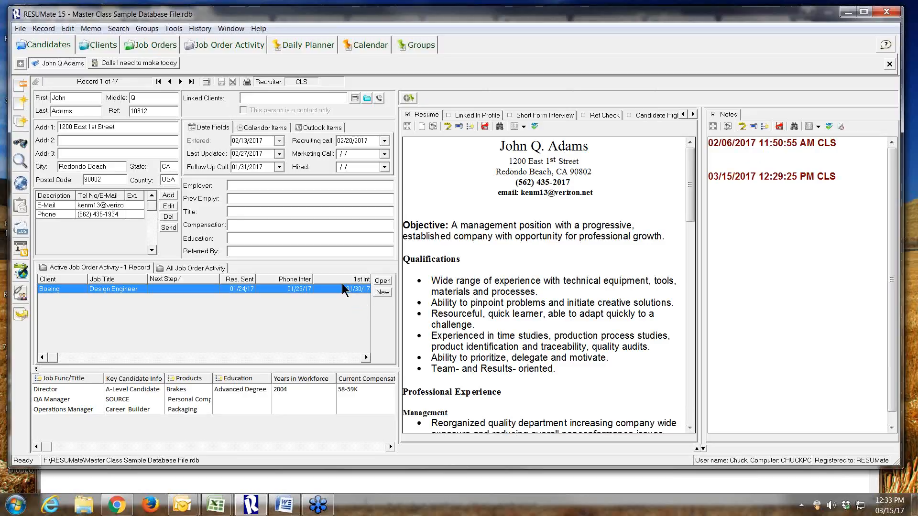
double_click(329, 288)
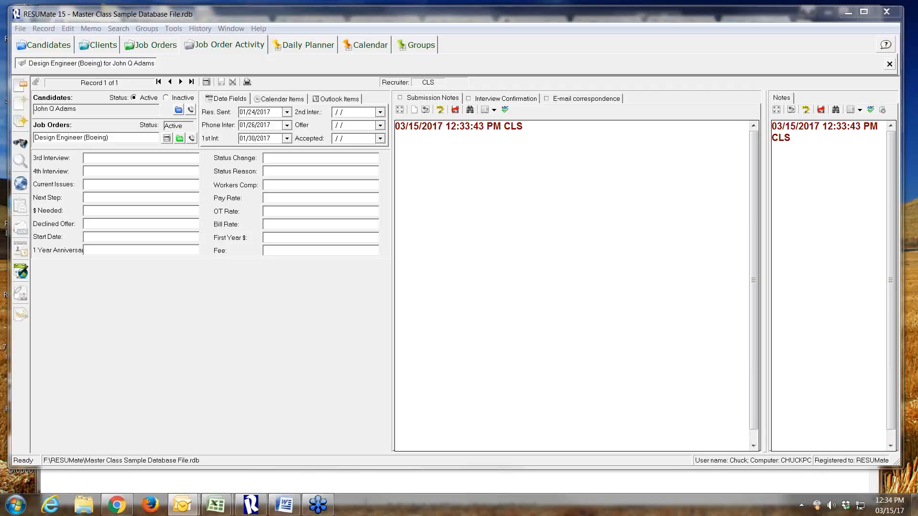
Open the Daily Planner and compare its status and calendar views, ending on the status view
left_click(310, 45)
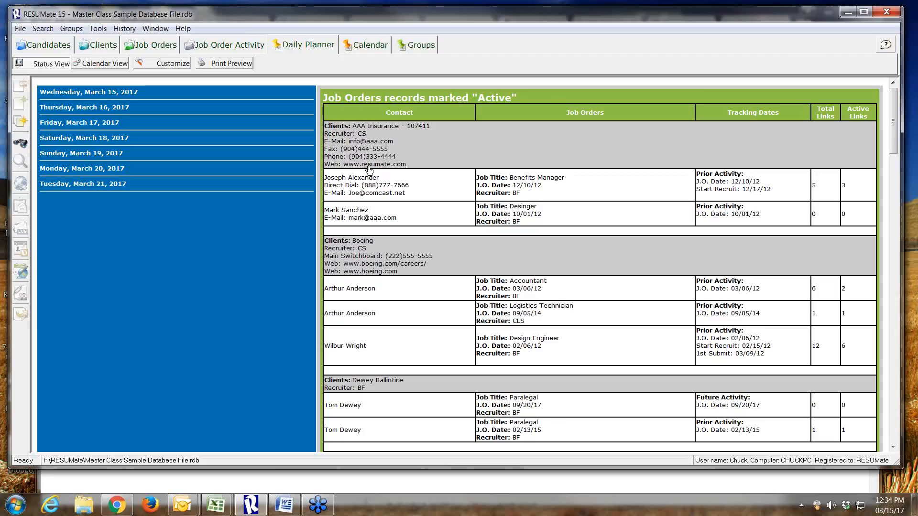
left_click(100, 62)
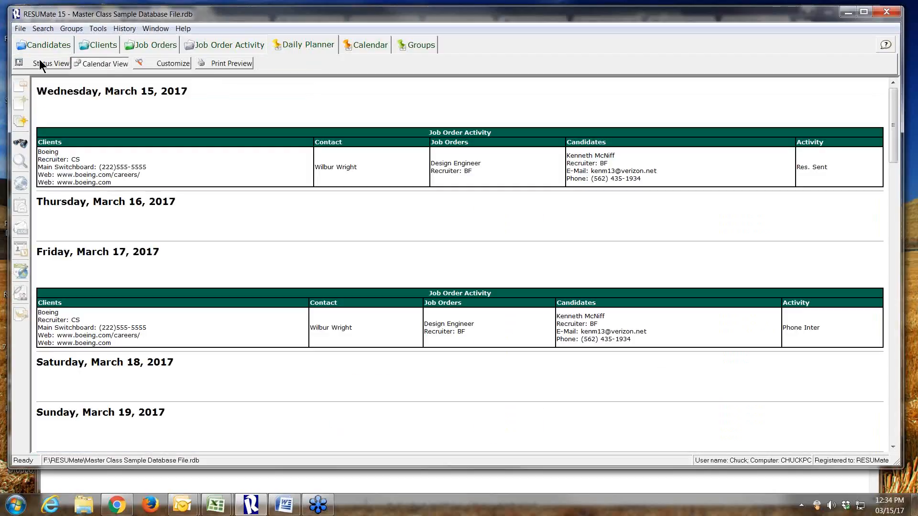
left_click(39, 62)
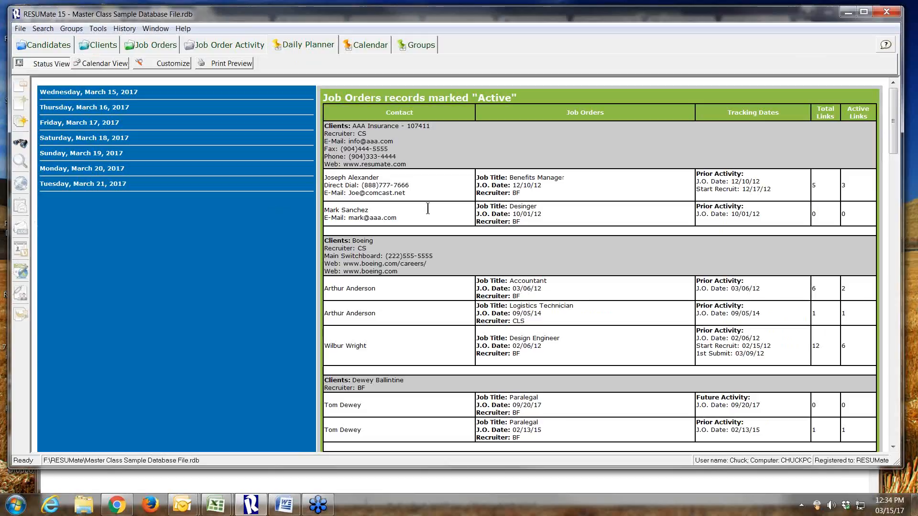